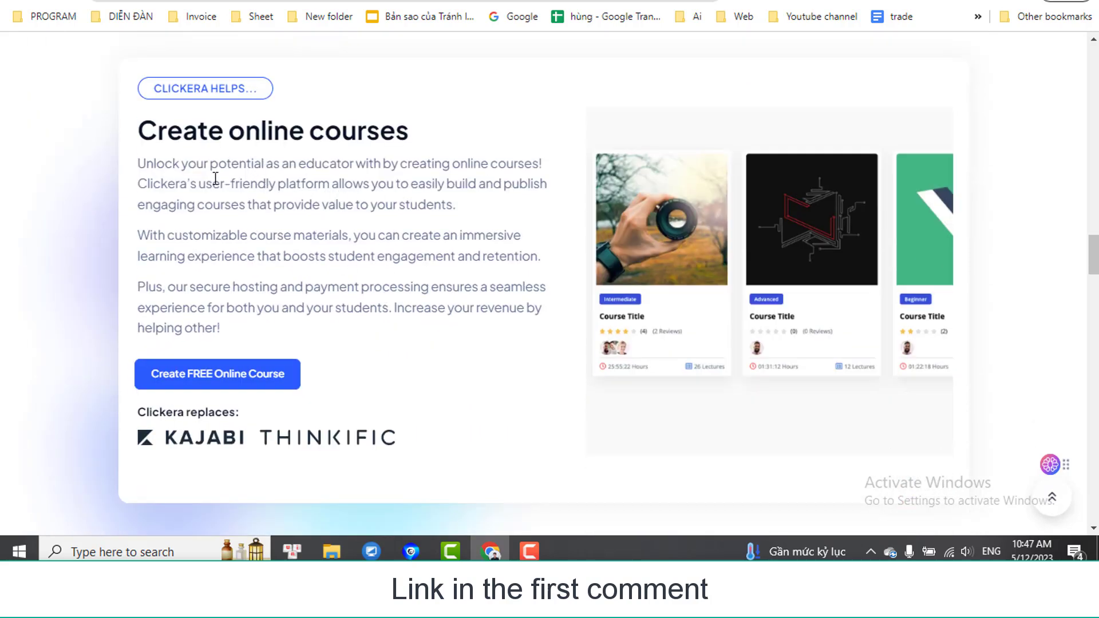
Step: Look over the feature sections of the homepage and open the pricing page's early access plans
{"action": "scroll", "coordinate": [201, 179], "scroll_direction": "down", "scroll_amount": 12}
{"action": "scroll", "coordinate": [232, 218], "scroll_direction": "down", "scroll_amount": 10}
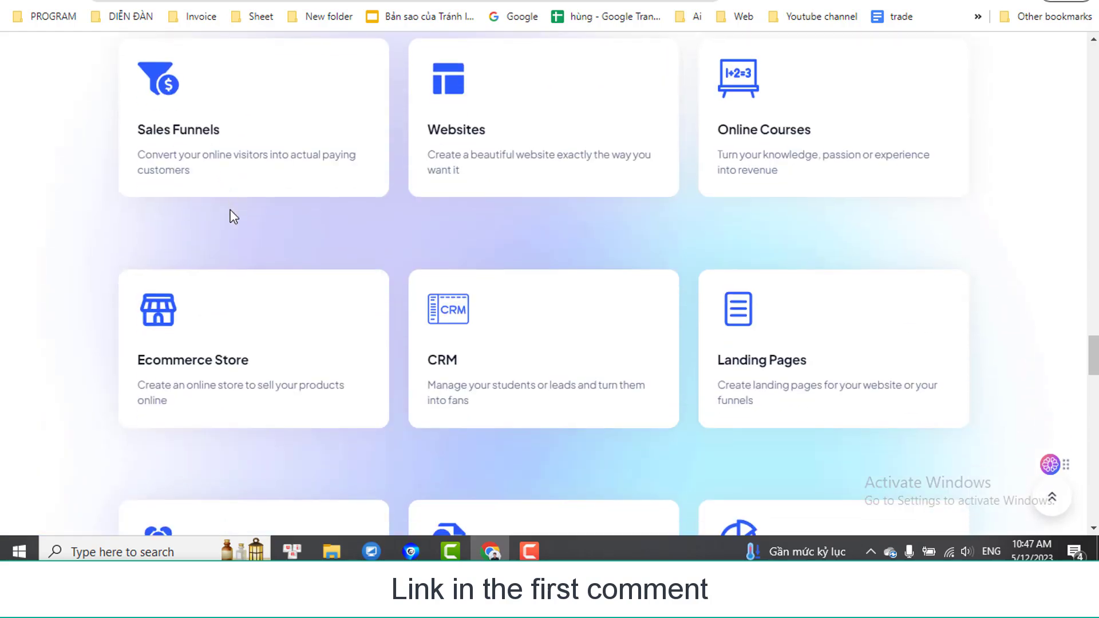
{"action": "scroll", "coordinate": [574, 192], "scroll_direction": "up", "scroll_amount": 4}
{"action": "scroll", "coordinate": [474, 220], "scroll_direction": "up", "scroll_amount": 20}
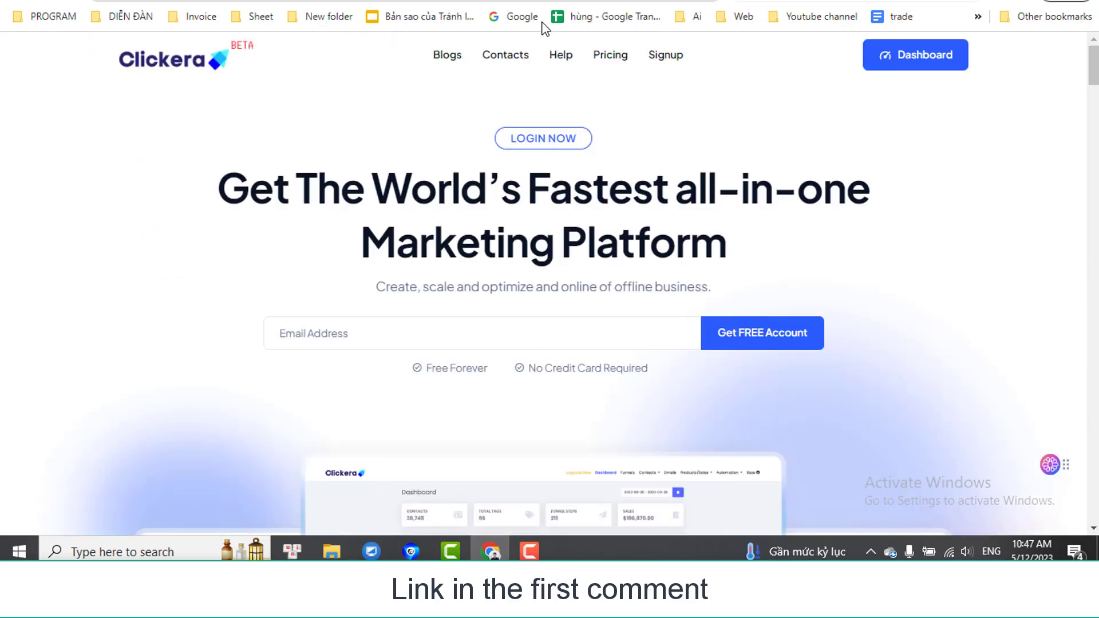
{"action": "left_click", "coordinate": [617, 60]}
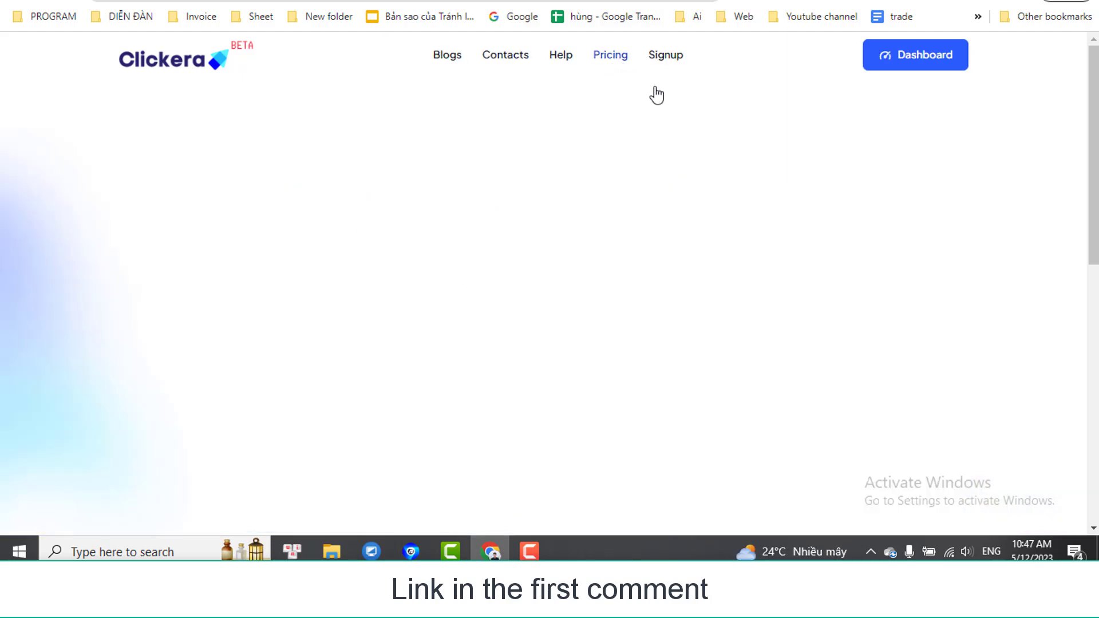
{"action": "scroll", "coordinate": [659, 126], "scroll_direction": "down", "scroll_amount": 3}
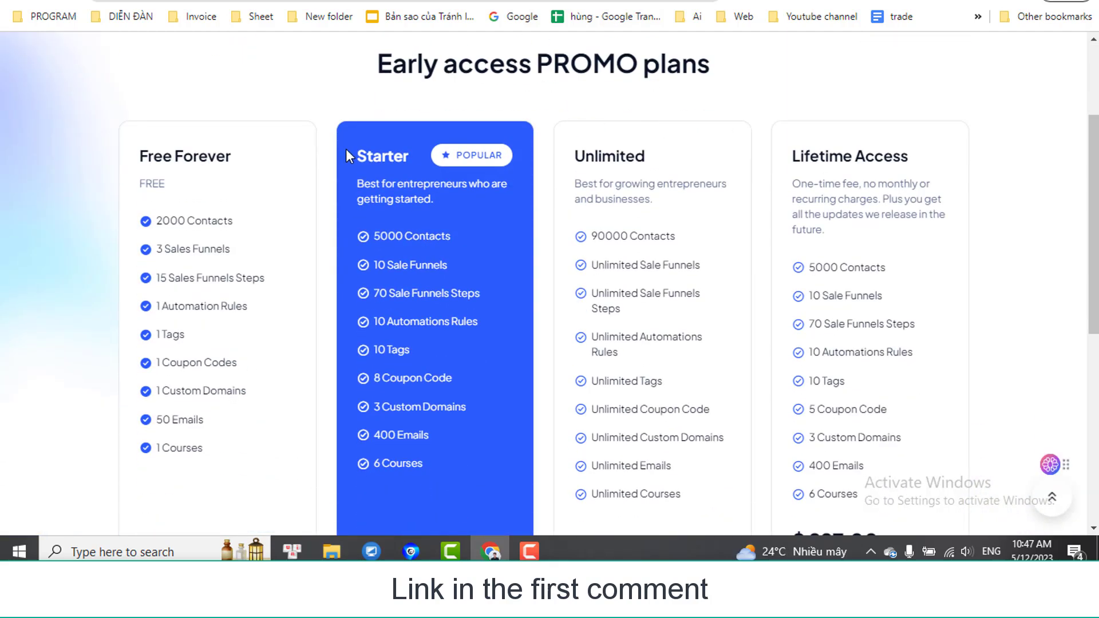
Step: Read the Free Forever plan's allowances for contacts, sales funnels and sales funnel steps
{"action": "triple_click", "coordinate": [166, 162]}
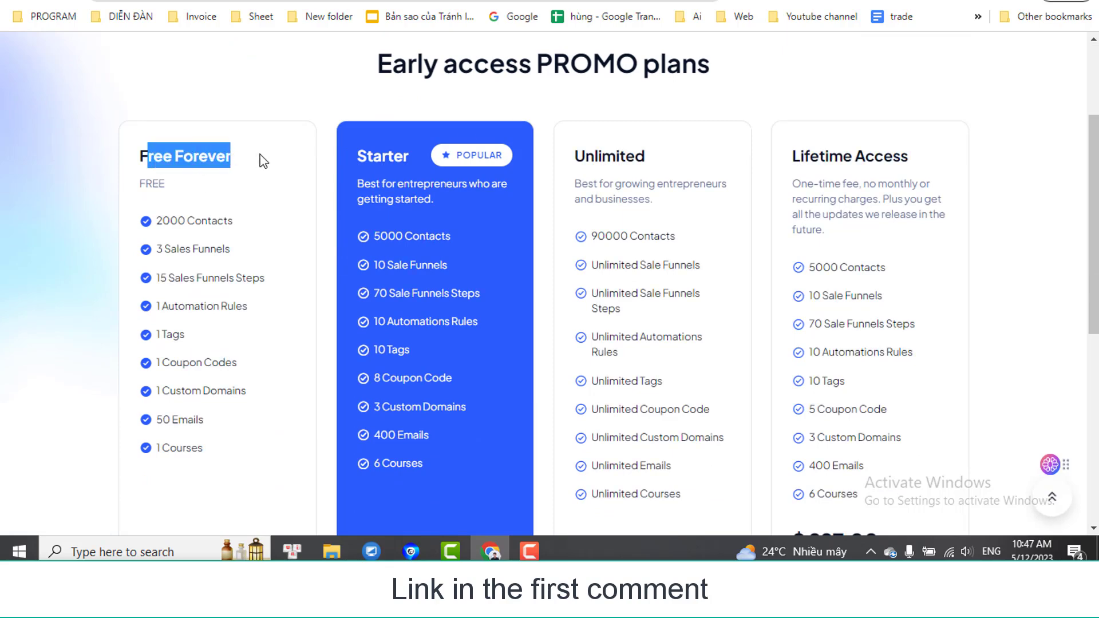
{"action": "left_click", "coordinate": [154, 182]}
{"action": "double_click", "coordinate": [153, 183]}
{"action": "scroll", "coordinate": [191, 181], "scroll_direction": "down", "scroll_amount": 2}
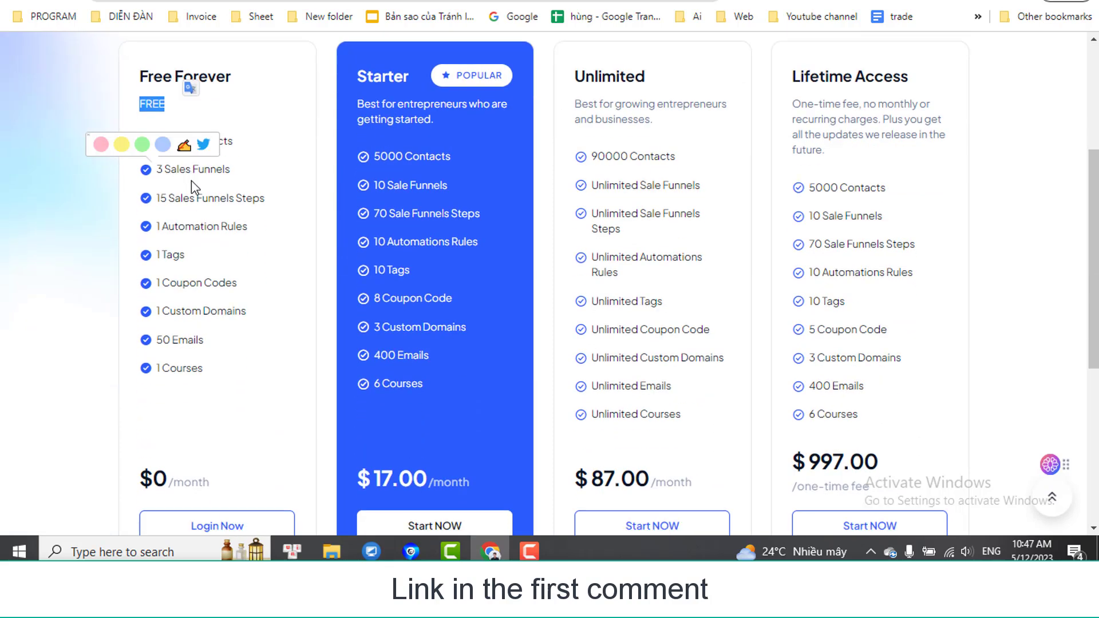
{"action": "left_click", "coordinate": [266, 136]}
{"action": "left_click_drag", "start_coordinate": [158, 141], "coordinate": [248, 145]}
{"action": "left_click", "coordinate": [177, 176]}
{"action": "triple_click", "coordinate": [176, 176]}
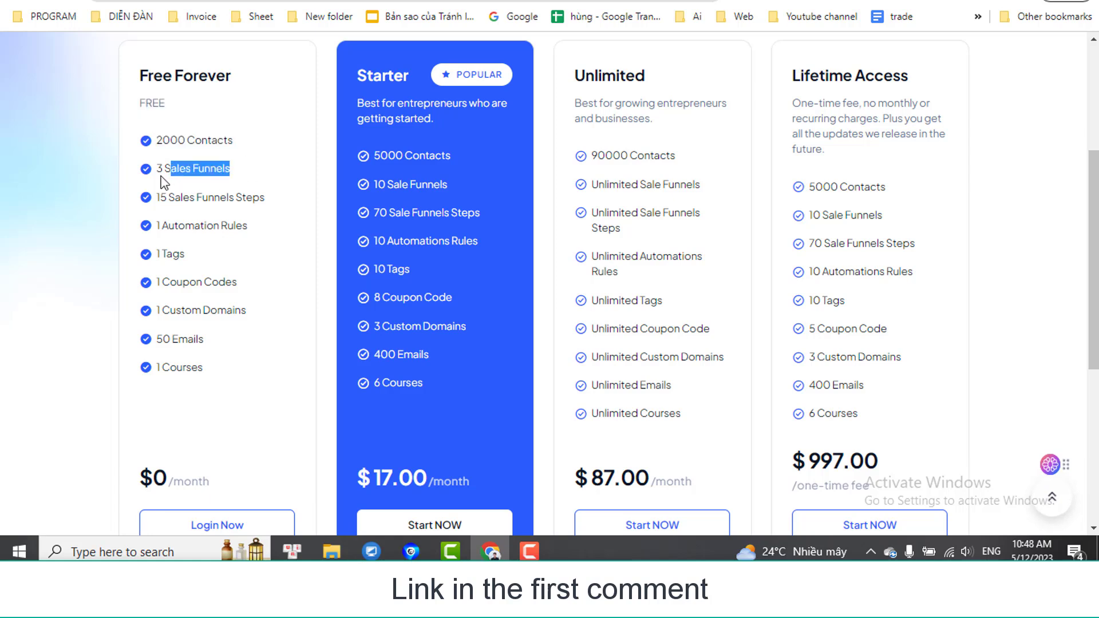
{"action": "left_click", "coordinate": [185, 201]}
{"action": "left_click_drag", "start_coordinate": [160, 197], "coordinate": [275, 196]}
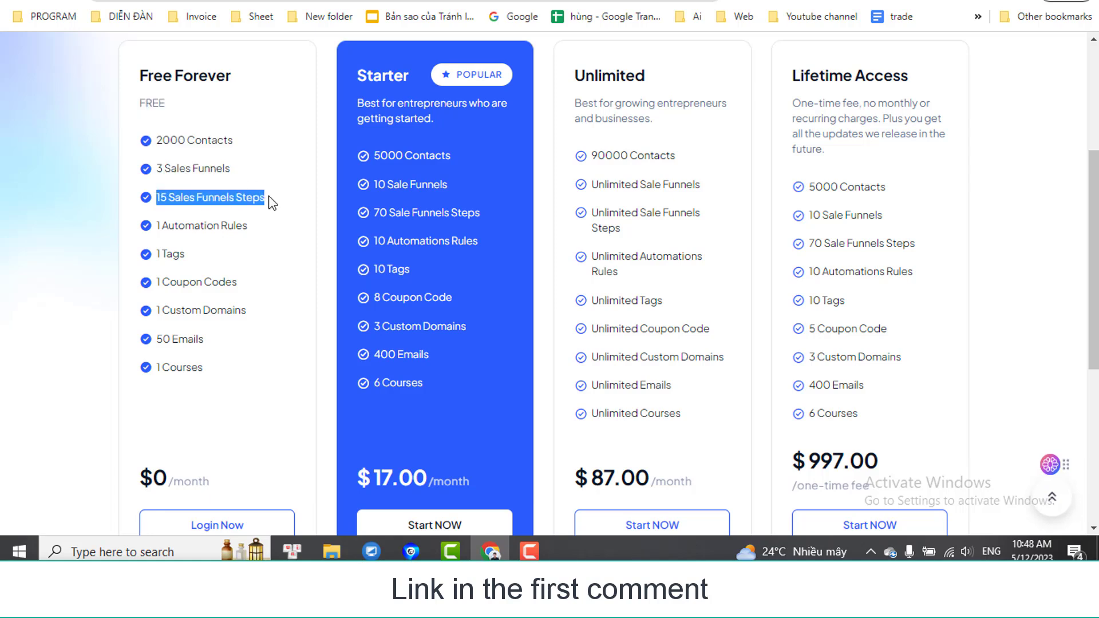
Step: Examine the remaining Free Forever limits for tags, emails and custom domains, plus the plan's monthly price
{"action": "scroll", "coordinate": [224, 186], "scroll_direction": "down", "scroll_amount": 1}
{"action": "mouse_move", "coordinate": [167, 143]}
{"action": "left_mouse_down"}
{"action": "mouse_move", "coordinate": [224, 157]}
{"action": "mouse_move", "coordinate": [185, 173]}
{"action": "left_mouse_up"}
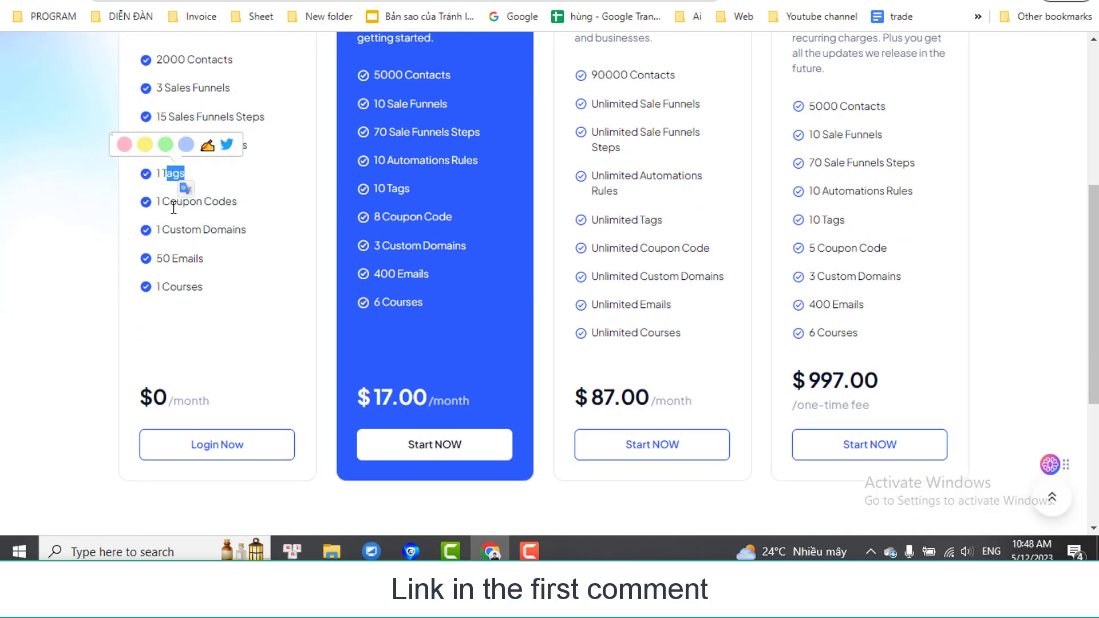
{"action": "triple_click", "coordinate": [170, 265]}
{"action": "left_click", "coordinate": [264, 239]}
{"action": "left_click_drag", "start_coordinate": [211, 232], "coordinate": [242, 234]}
{"action": "left_click", "coordinate": [283, 238]}
{"action": "left_click_drag", "start_coordinate": [112, 395], "coordinate": [203, 400]}
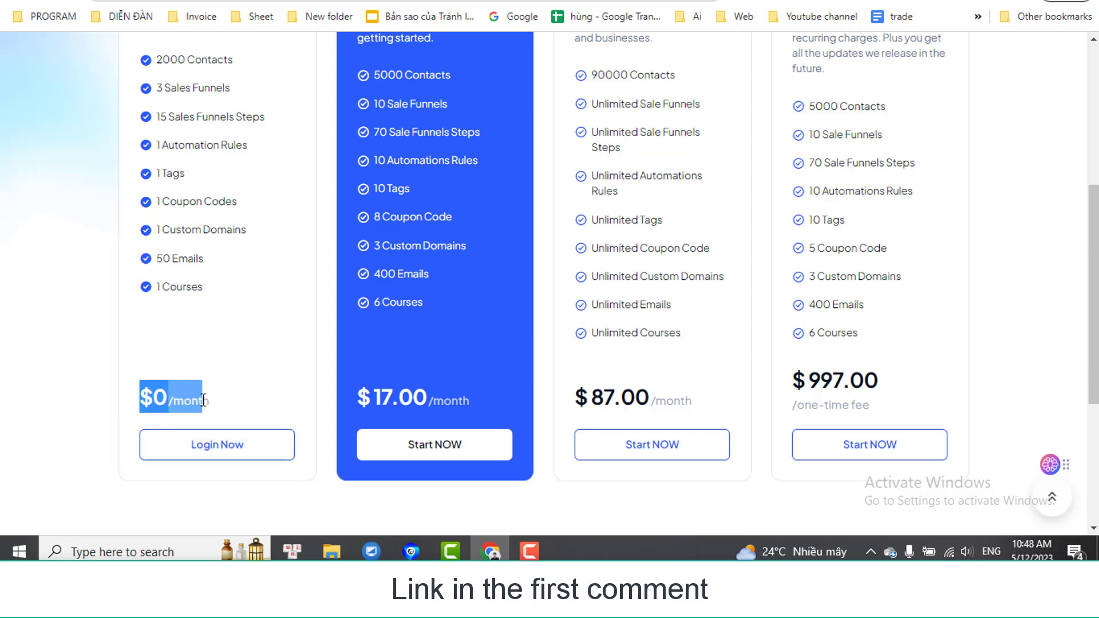
Step: Open the account dashboard to view its statistics and go on to the Funnels list
{"action": "scroll", "coordinate": [908, 59], "scroll_direction": "up", "scroll_amount": 5}
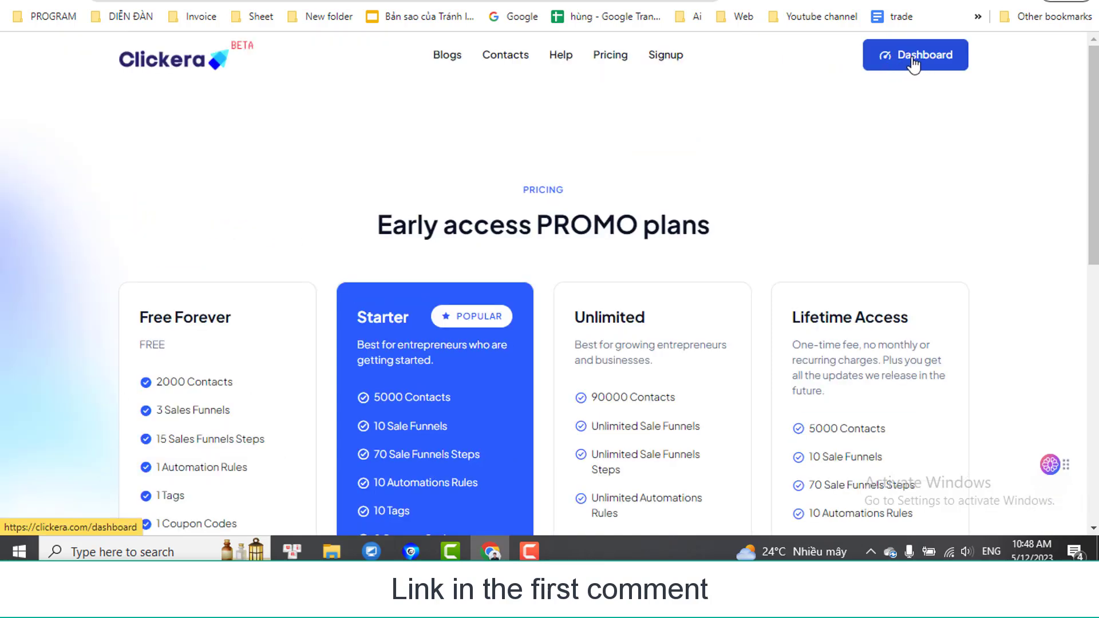
{"action": "left_click", "coordinate": [920, 54]}
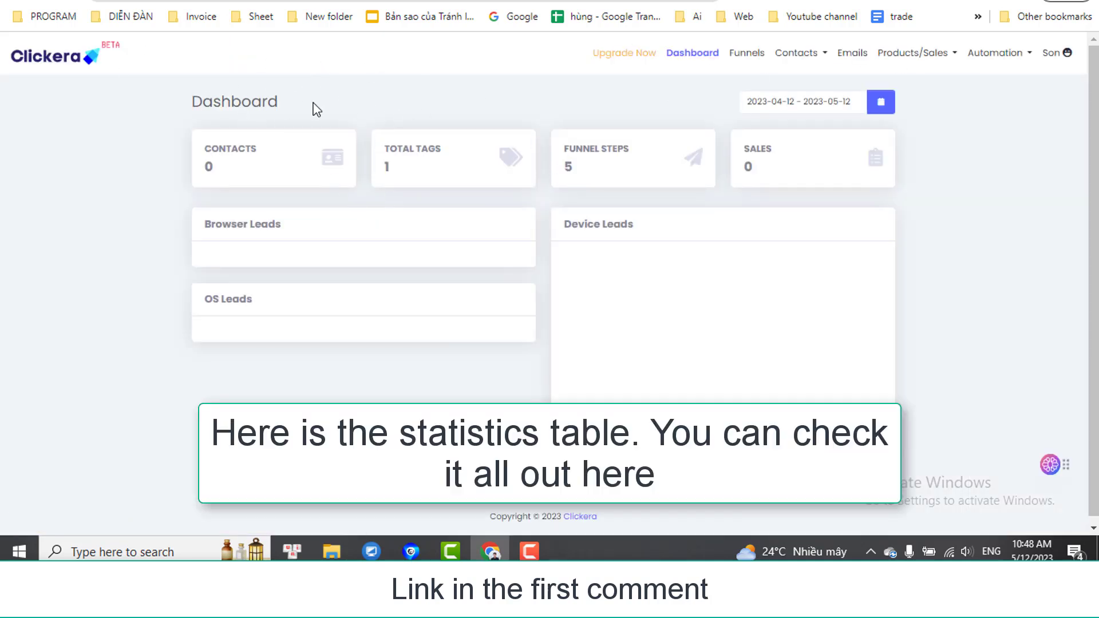
{"action": "double_click", "coordinate": [249, 102]}
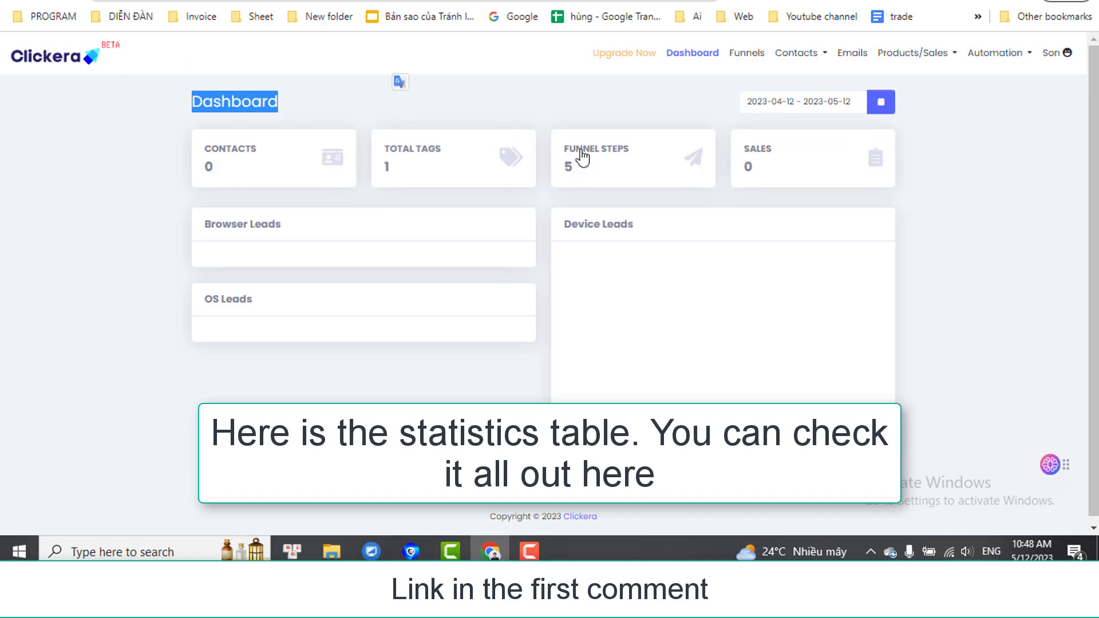
{"action": "left_click", "coordinate": [750, 60]}
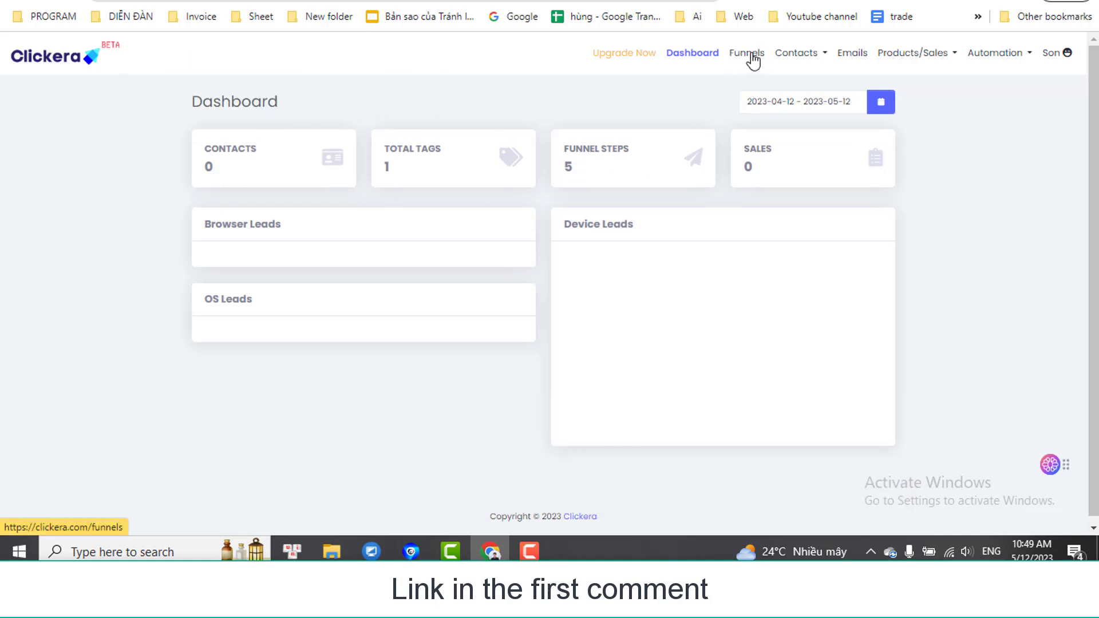
{"action": "left_click", "coordinate": [751, 59]}
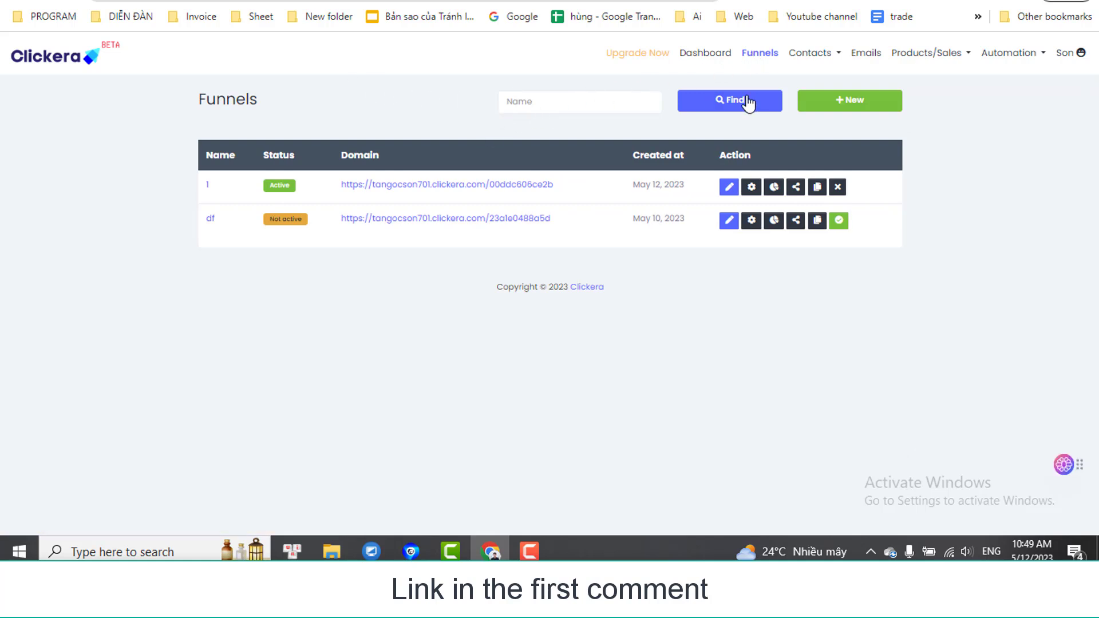
Step: Start a new funnel named "te" and keep the account's existing Clickera subdomain as its domain
{"action": "left_click", "coordinate": [852, 106]}
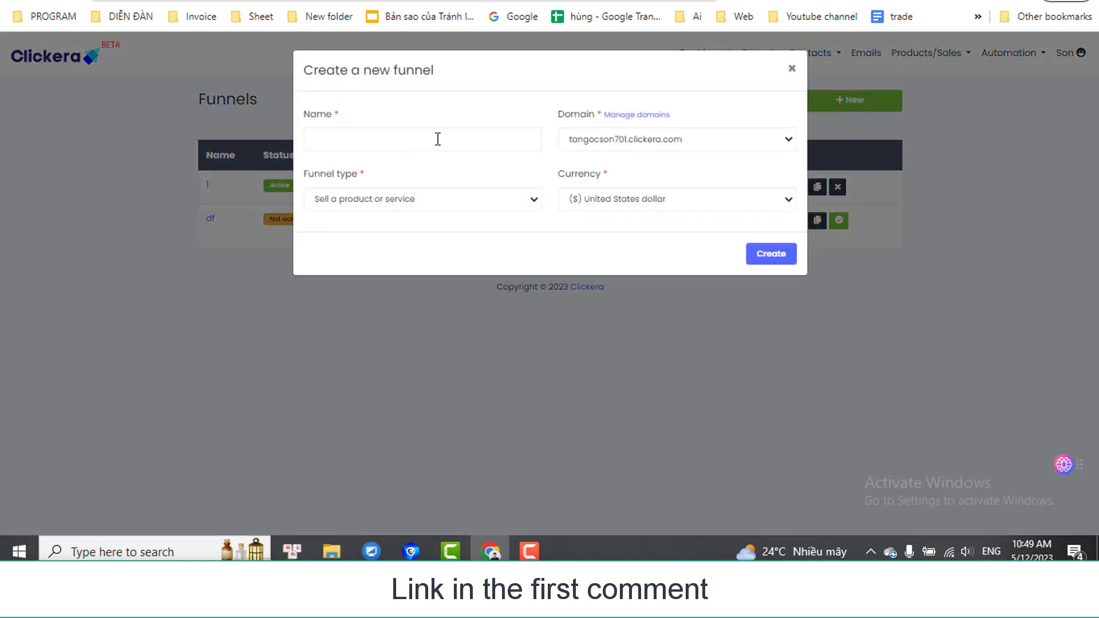
{"action": "left_click_drag", "start_coordinate": [353, 64], "coordinate": [436, 71]}
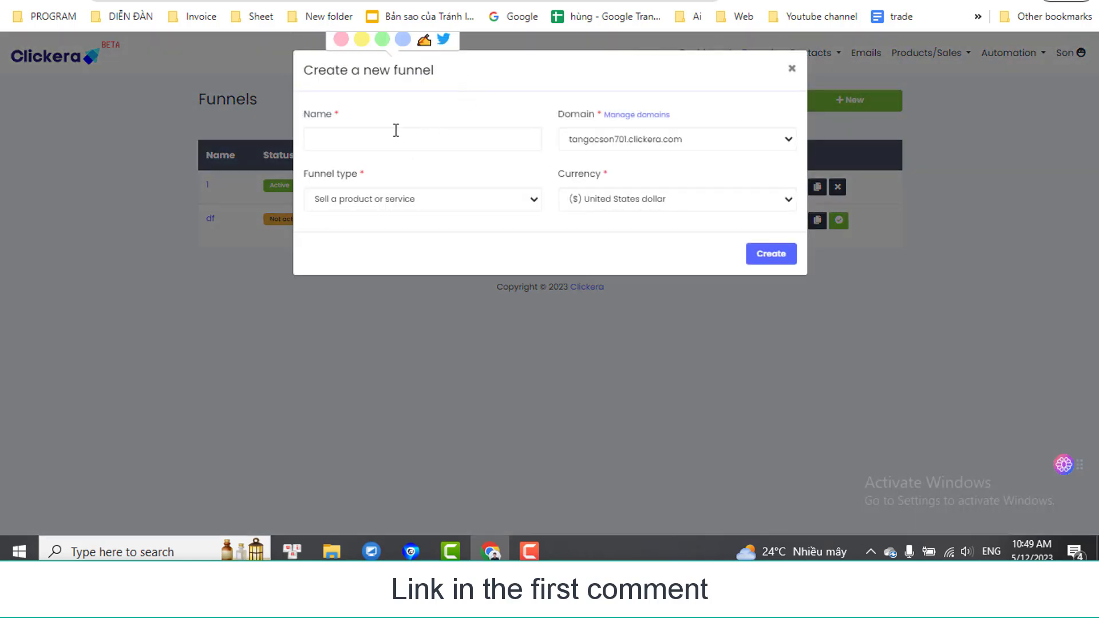
{"action": "left_click", "coordinate": [379, 137]}
{"action": "type", "text": "xc"}
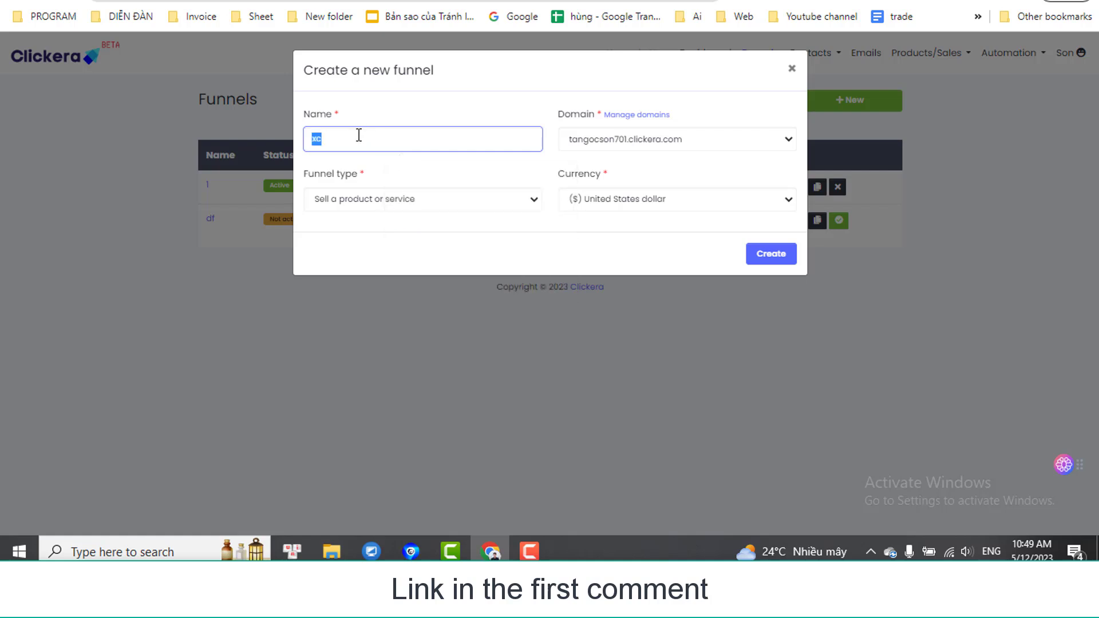
{"action": "type", "text": "te"}
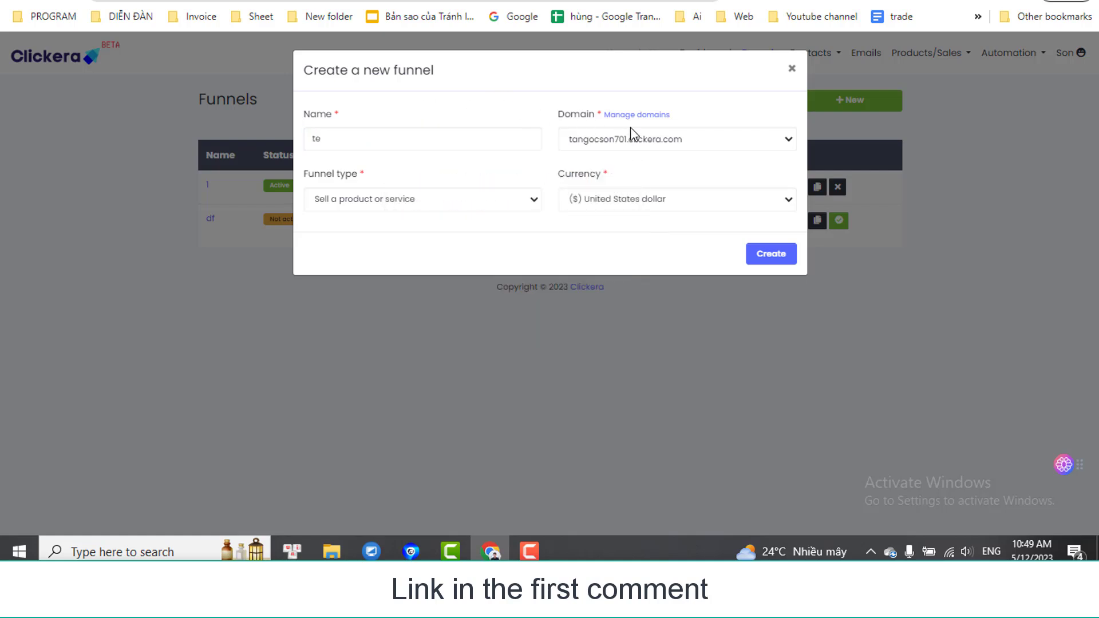
{"action": "left_click_drag", "start_coordinate": [571, 114], "coordinate": [565, 114]}
{"action": "left_click", "coordinate": [673, 147]}
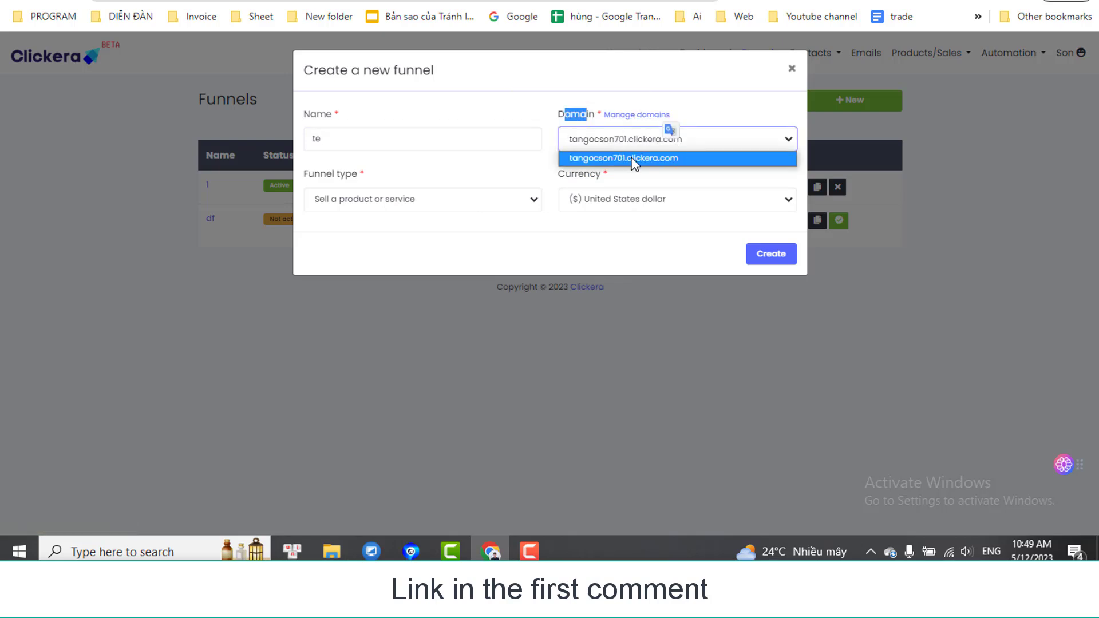
{"action": "left_click", "coordinate": [670, 163]}
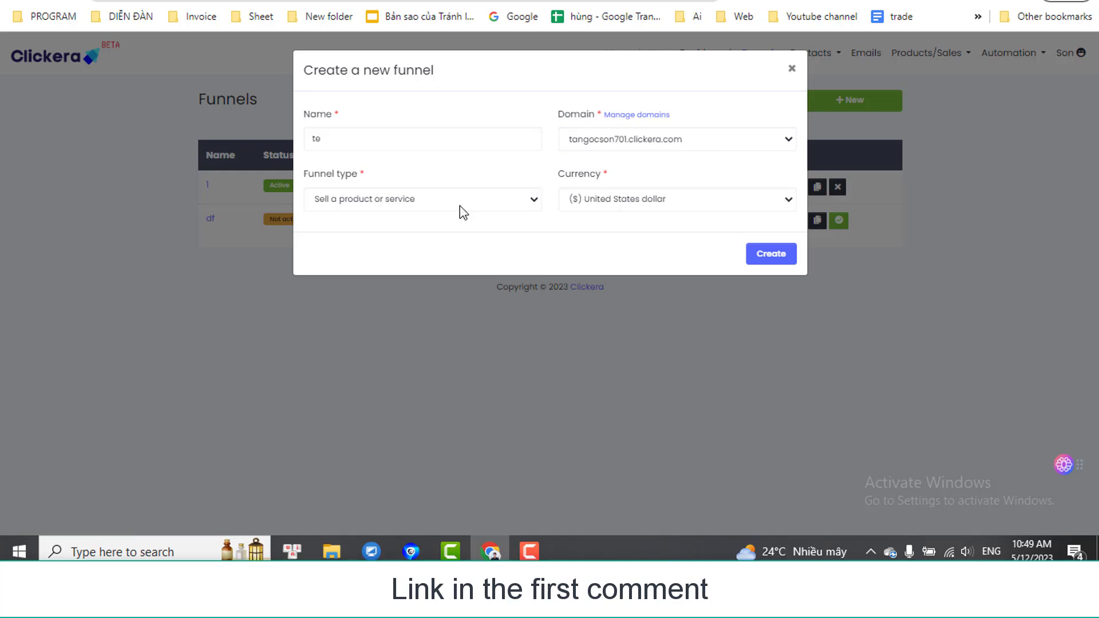
Step: Choose "Collect leads and build your email list" as the funnel type, check the currency options, and close the form without creating the funnel
{"action": "left_click", "coordinate": [377, 200]}
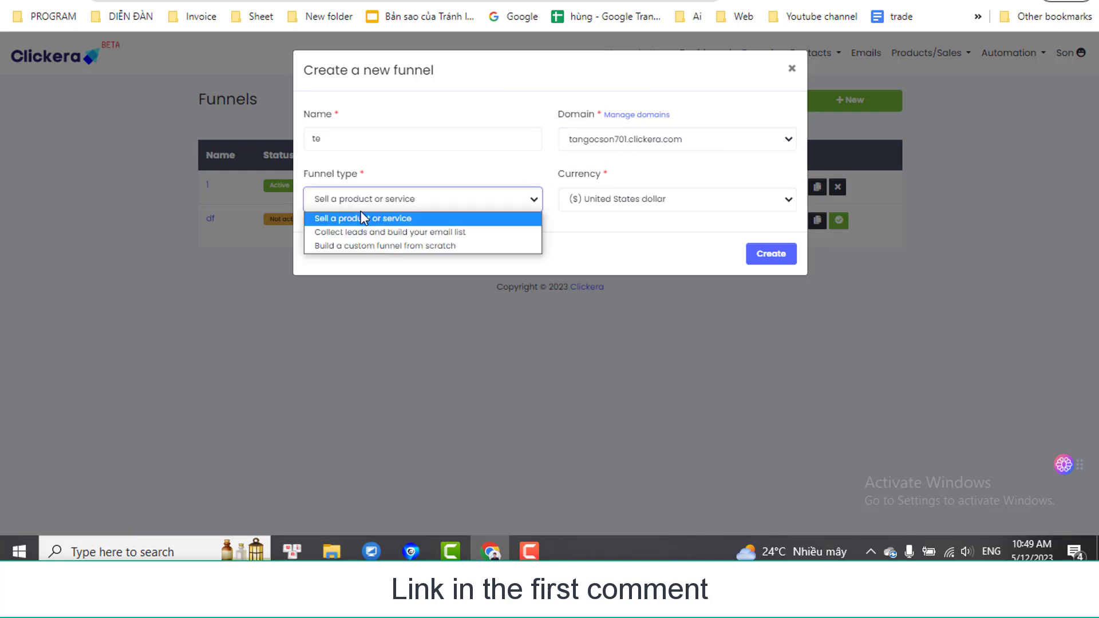
{"action": "left_click", "coordinate": [417, 235]}
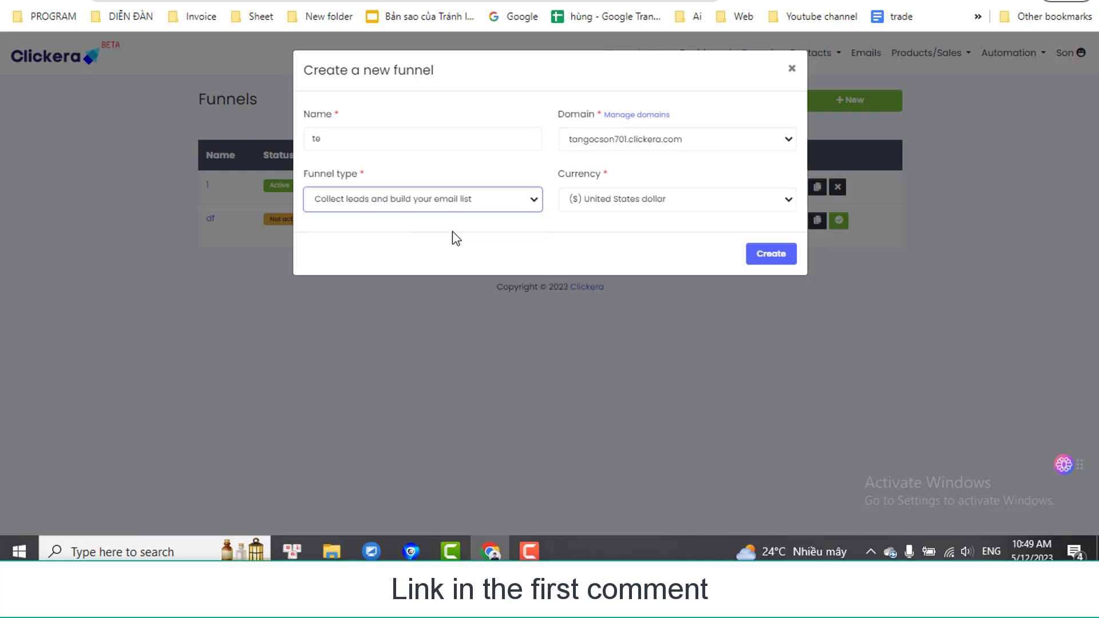
{"action": "left_click_drag", "start_coordinate": [600, 176], "coordinate": [540, 174]}
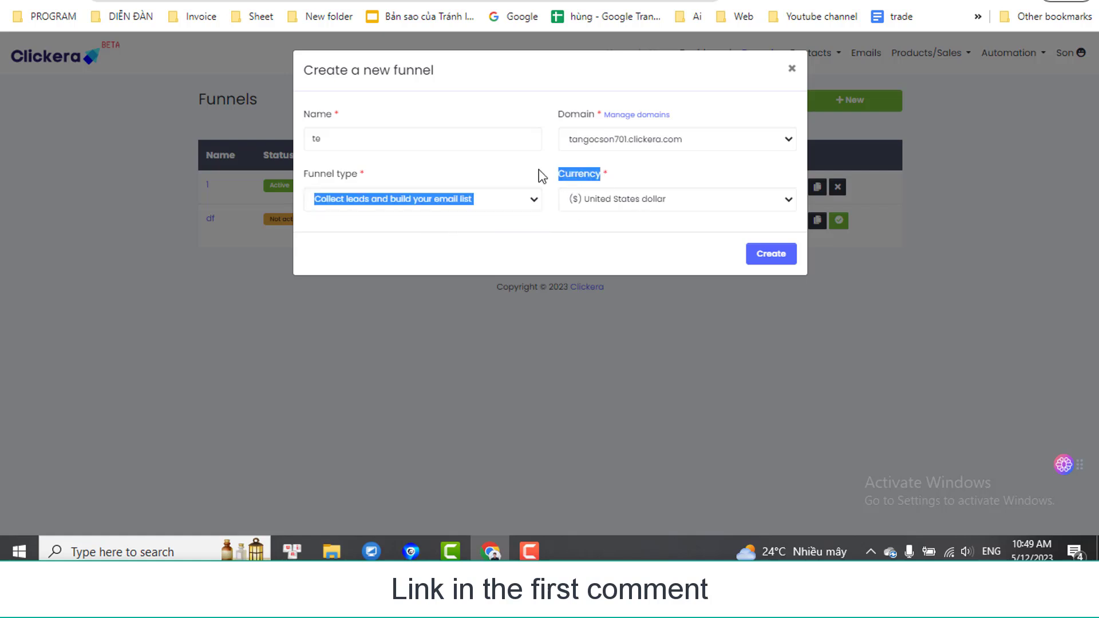
{"action": "left_click", "coordinate": [632, 197]}
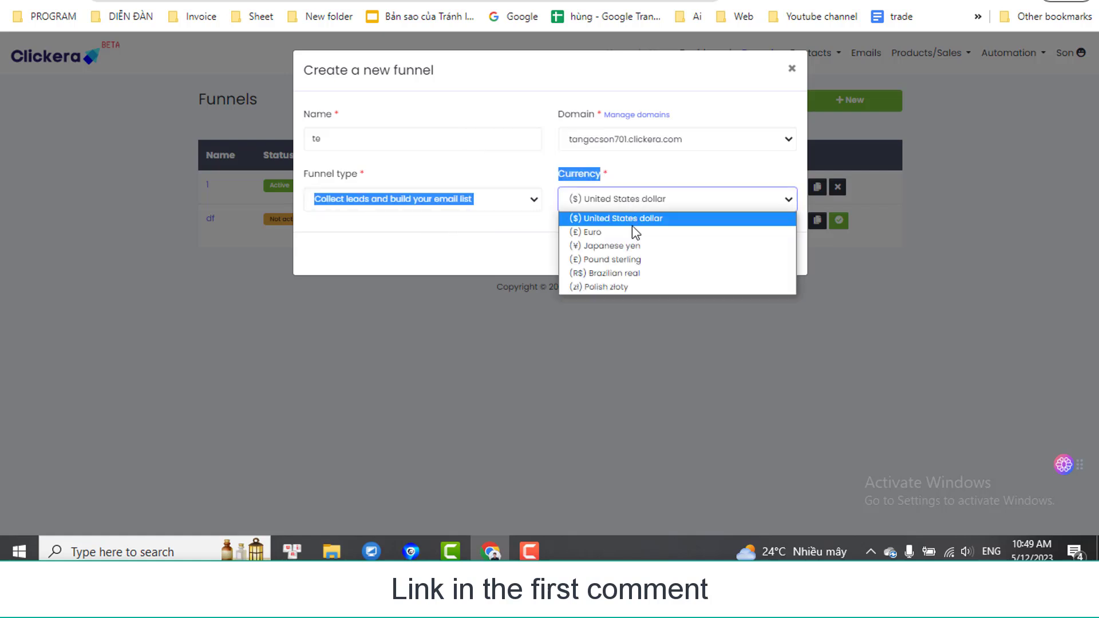
{"action": "left_click", "coordinate": [676, 165]}
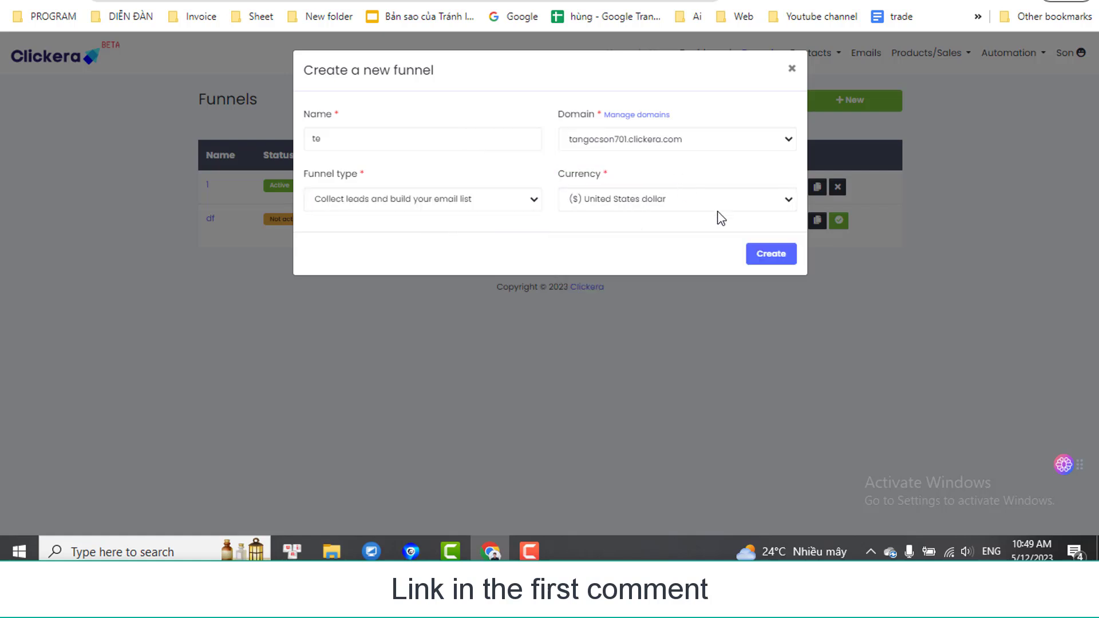
{"action": "left_click", "coordinate": [791, 70]}
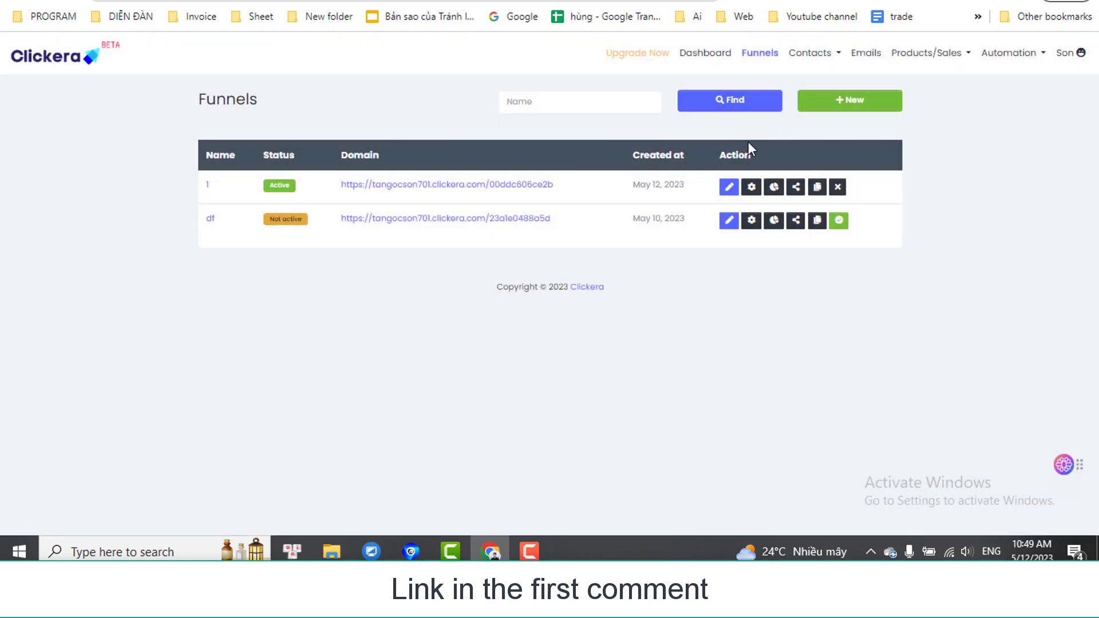
Step: Open funnel "1" for editing and set the Squeeze page step's URL path to "ete"
{"action": "left_click", "coordinate": [728, 189]}
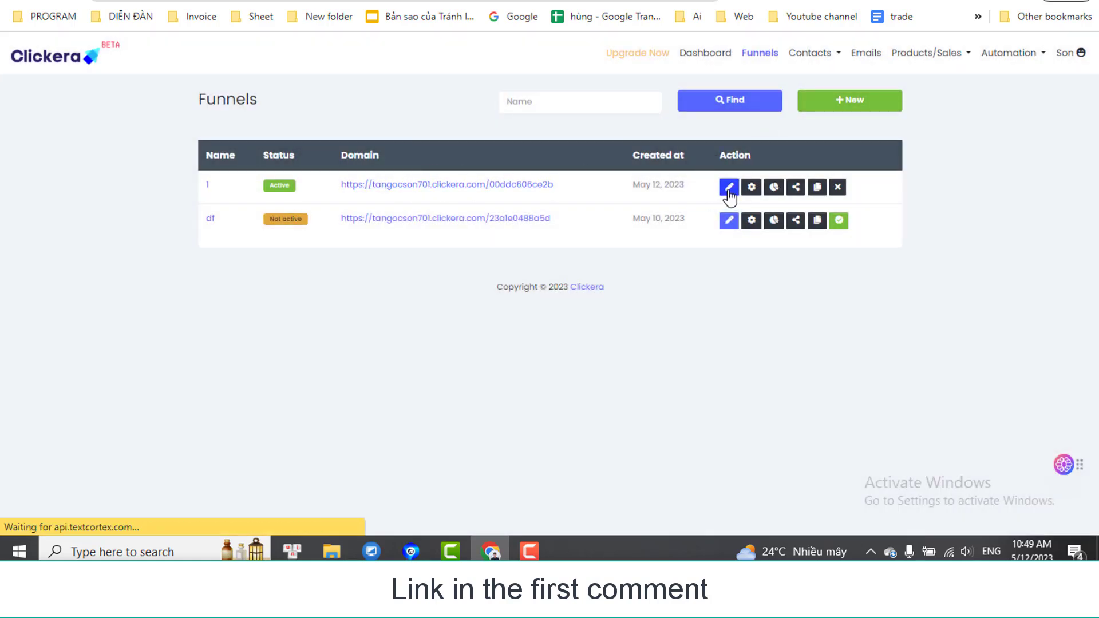
{"action": "left_click", "coordinate": [391, 154]}
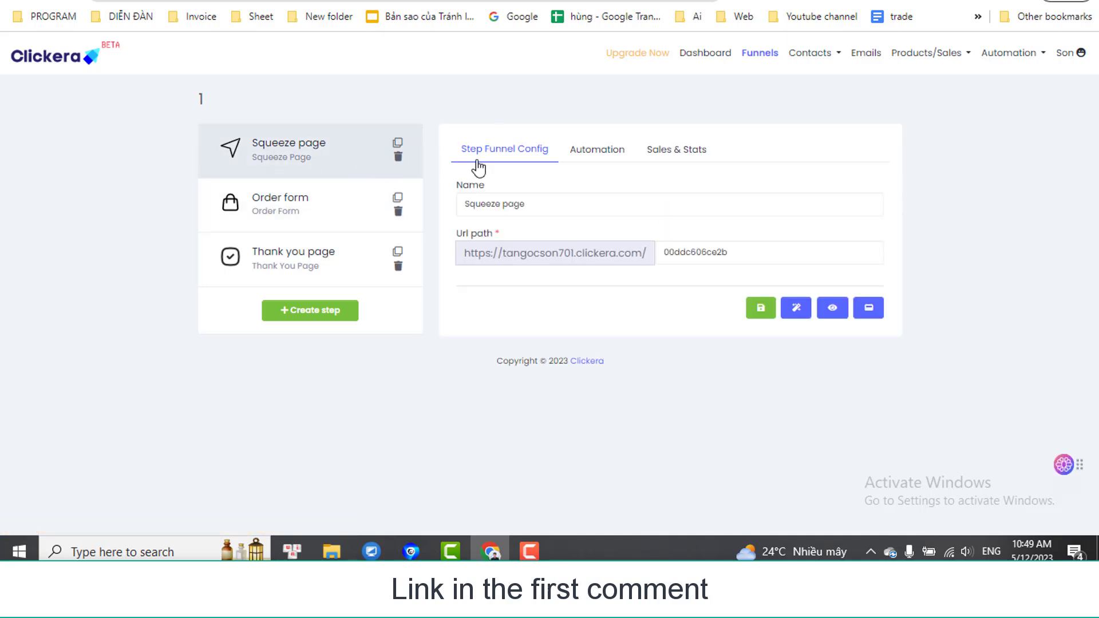
{"action": "left_click_drag", "start_coordinate": [526, 204], "coordinate": [448, 207]}
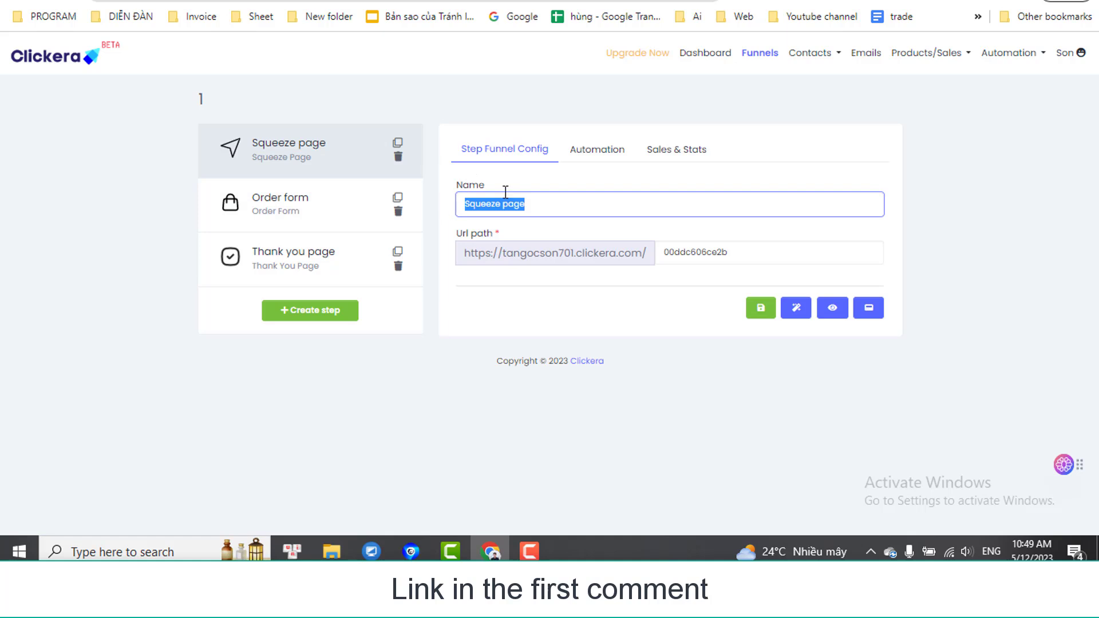
{"action": "double_click", "coordinate": [665, 252]}
{"action": "type", "text": "ete"}
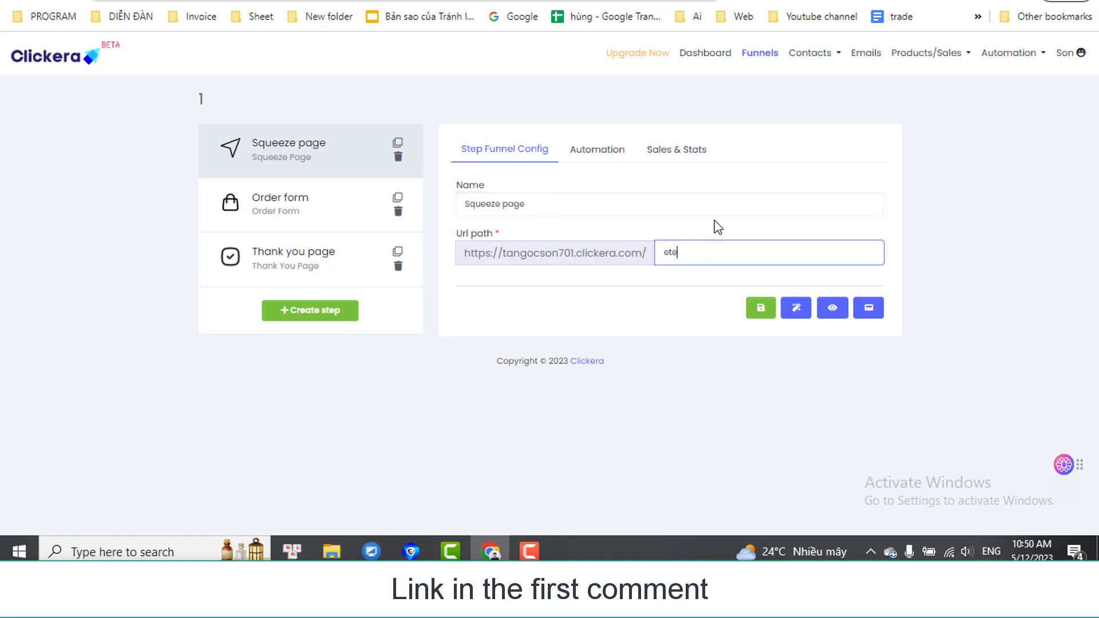
{"action": "left_click", "coordinate": [728, 232]}
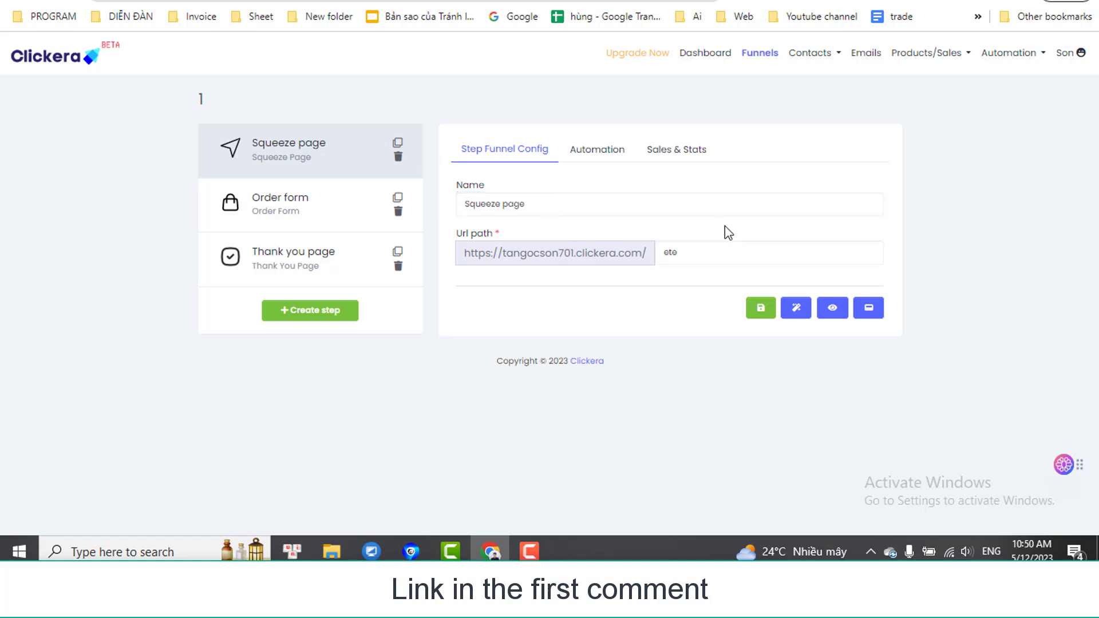
Step: Save the Squeeze page step's configuration and open the page in the visual page builder
{"action": "double_click", "coordinate": [671, 252]}
{"action": "double_click", "coordinate": [477, 203]}
{"action": "left_click", "coordinate": [762, 309]}
{"action": "left_click", "coordinate": [797, 309]}
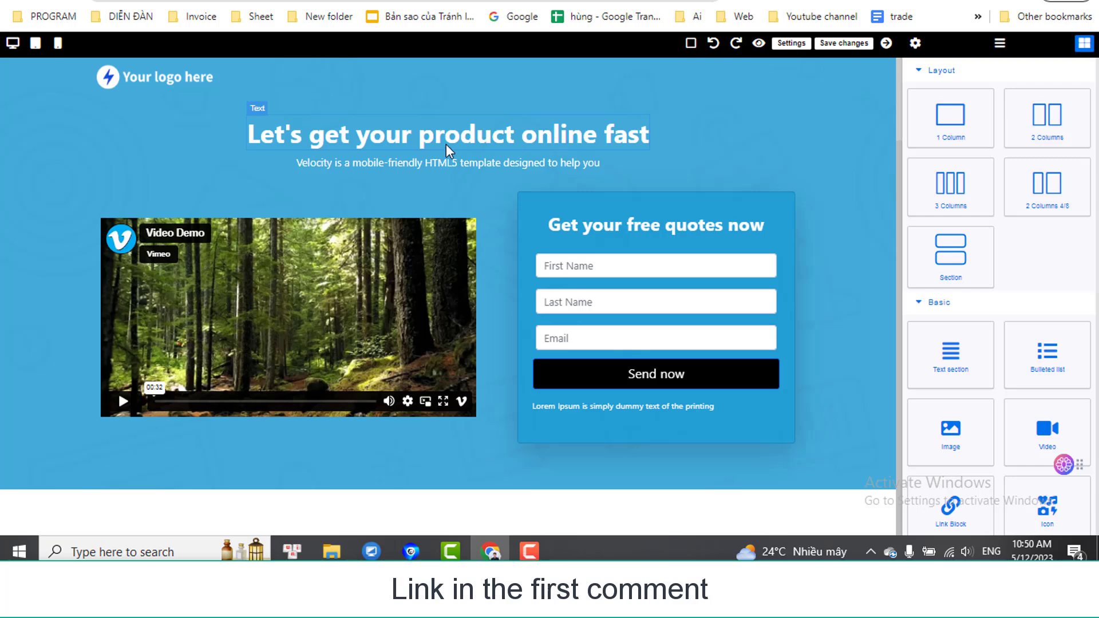
Step: Replace the squeeze page's main headline with "Sale product online"
{"action": "left_click", "coordinate": [475, 140]}
{"action": "left_click", "coordinate": [373, 161]}
{"action": "triple_click", "coordinate": [443, 146]}
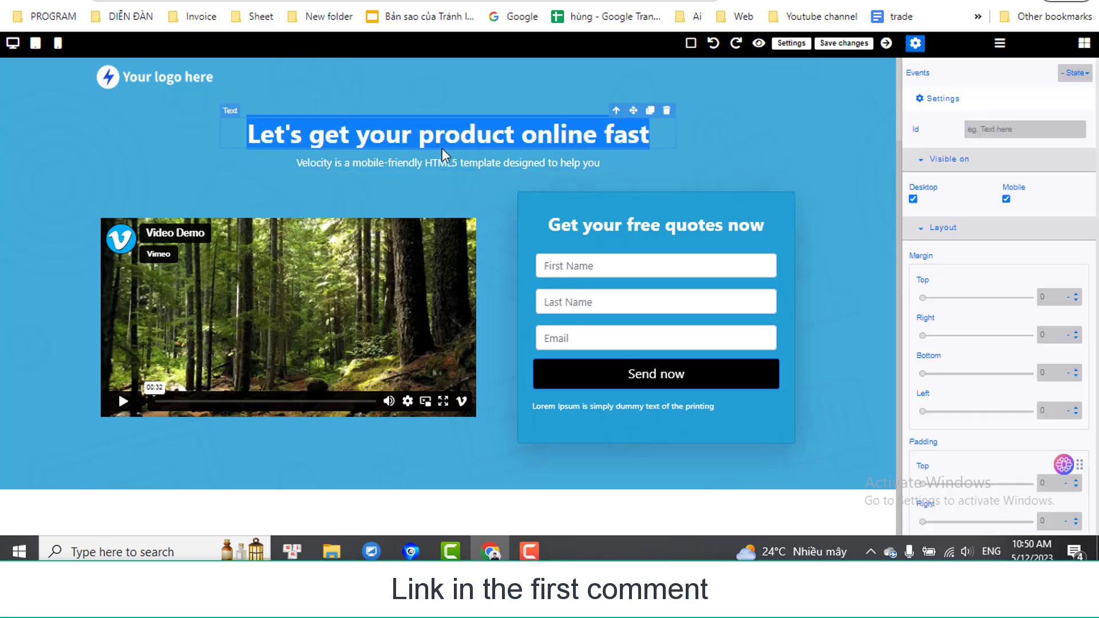
{"action": "type", "text": "Sale "}
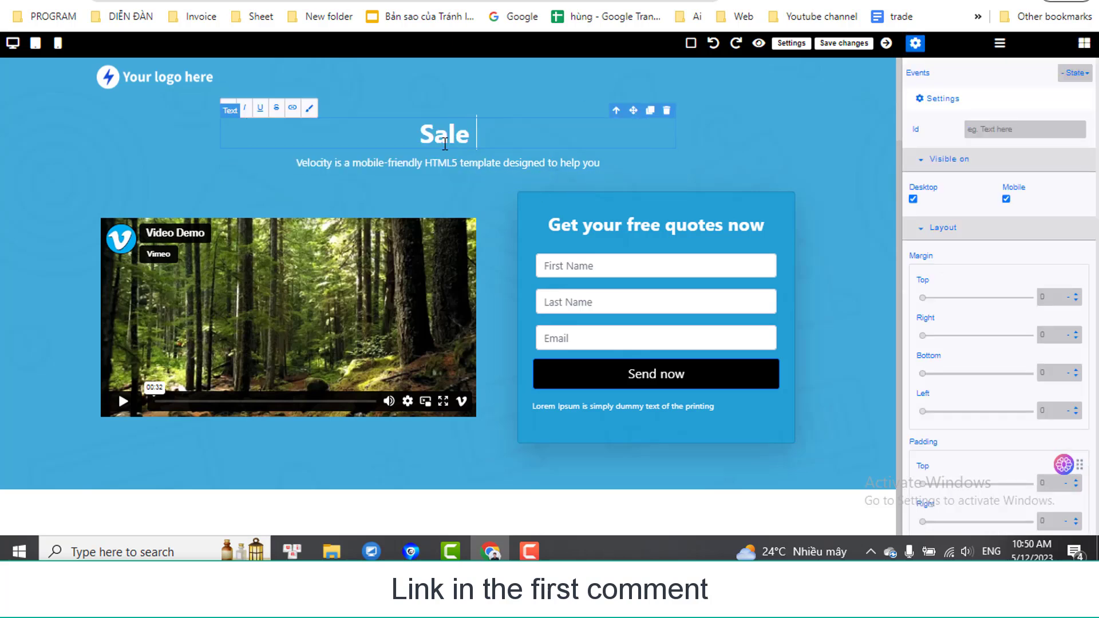
{"action": "type", "text": "product "}
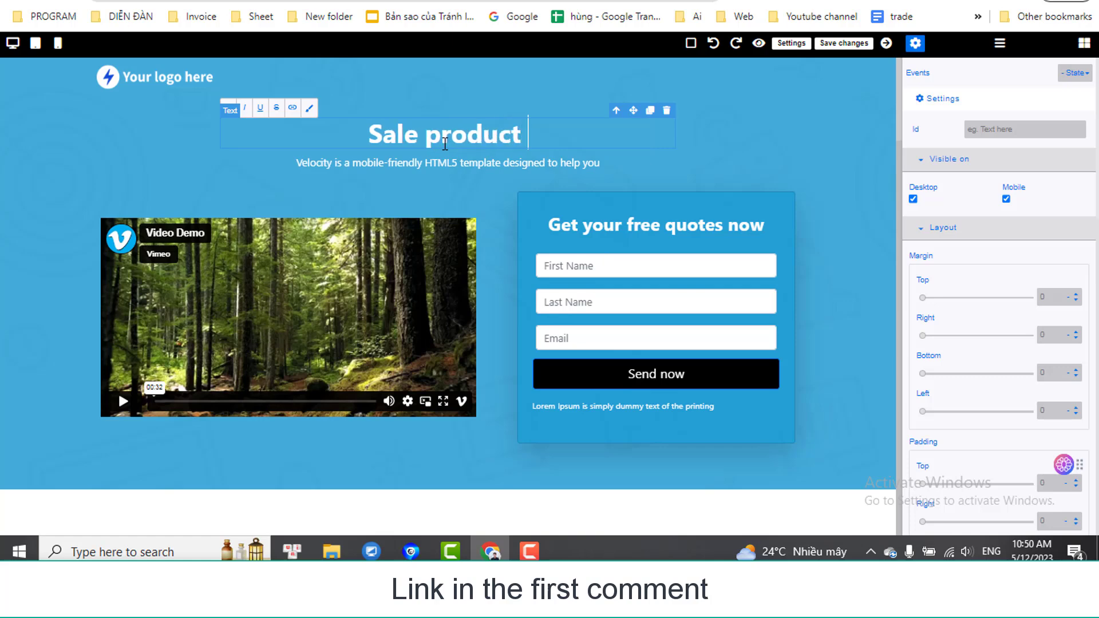
{"action": "type", "text": "online"}
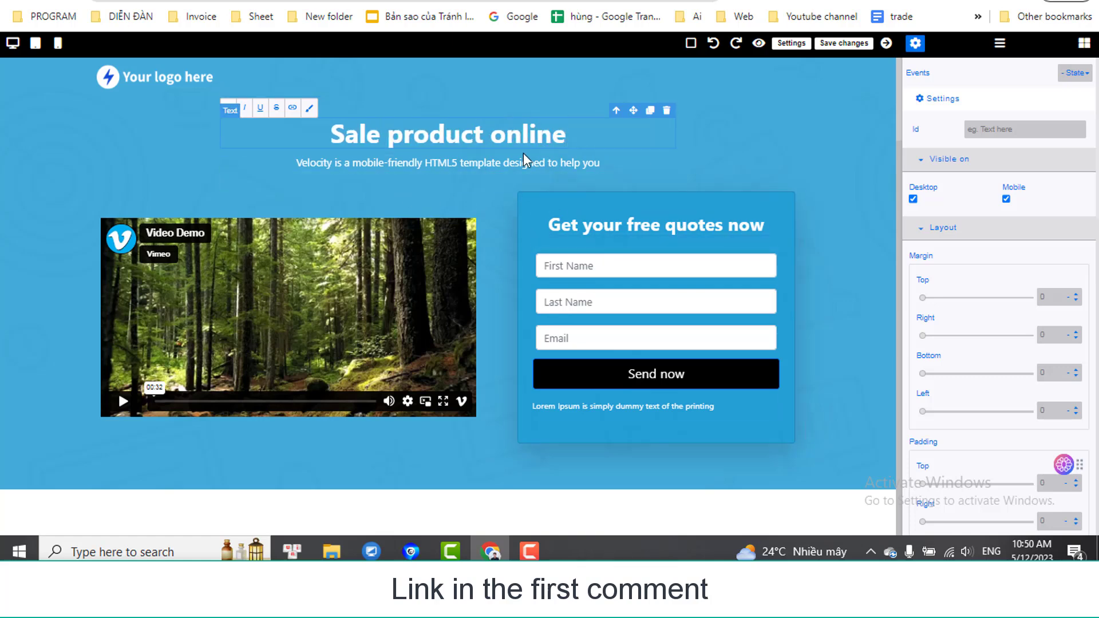
Step: Select the subtitle, then examine the settings of the Vimeo video block and the form's Last Name field
{"action": "triple_click", "coordinate": [499, 156]}
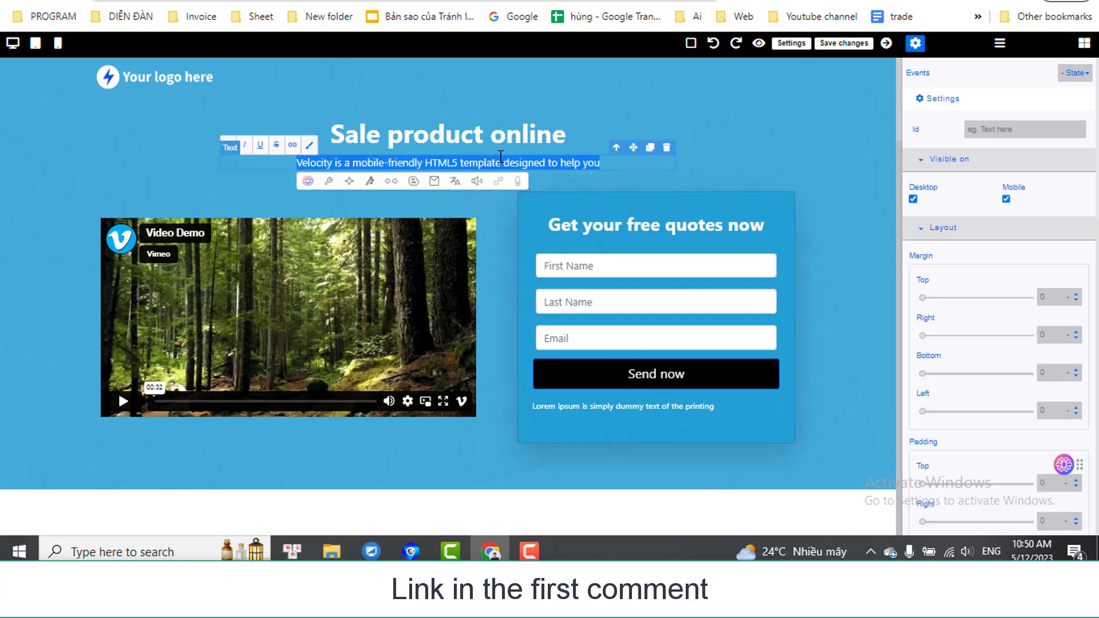
{"action": "left_click", "coordinate": [666, 148]}
{"action": "left_click", "coordinate": [245, 234]}
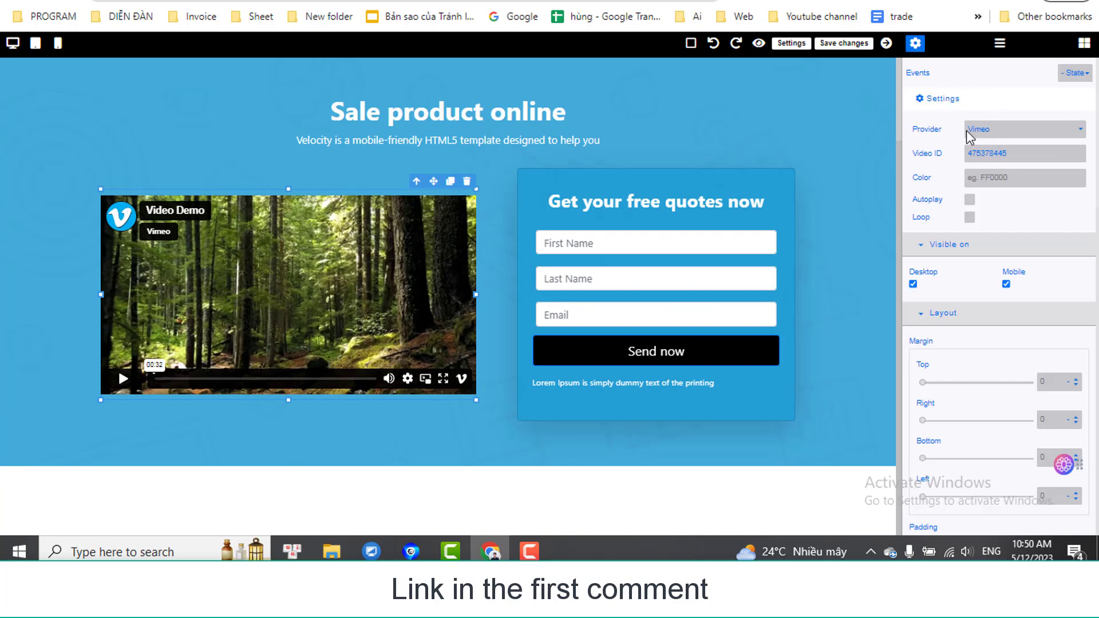
{"action": "scroll", "coordinate": [1069, 154], "scroll_direction": "down", "scroll_amount": 3}
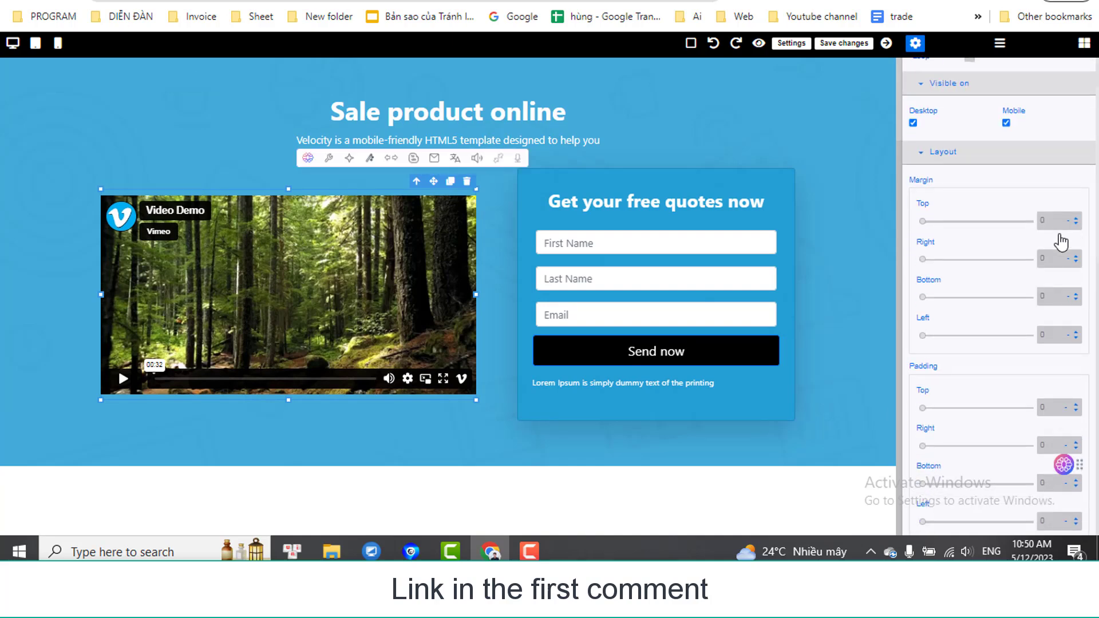
{"action": "scroll", "coordinate": [1062, 242], "scroll_direction": "up", "scroll_amount": 3}
{"action": "left_click", "coordinate": [715, 276]}
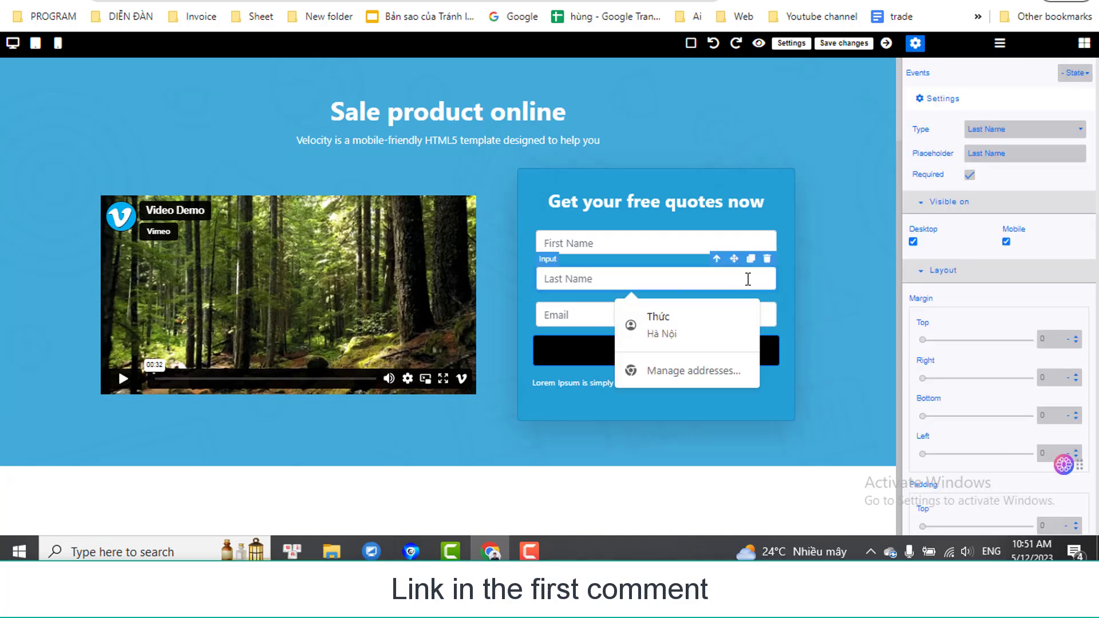
{"action": "left_click", "coordinate": [783, 306]}
Step: Change the form's submit button text to "Getit"
{"action": "left_click", "coordinate": [719, 351]}
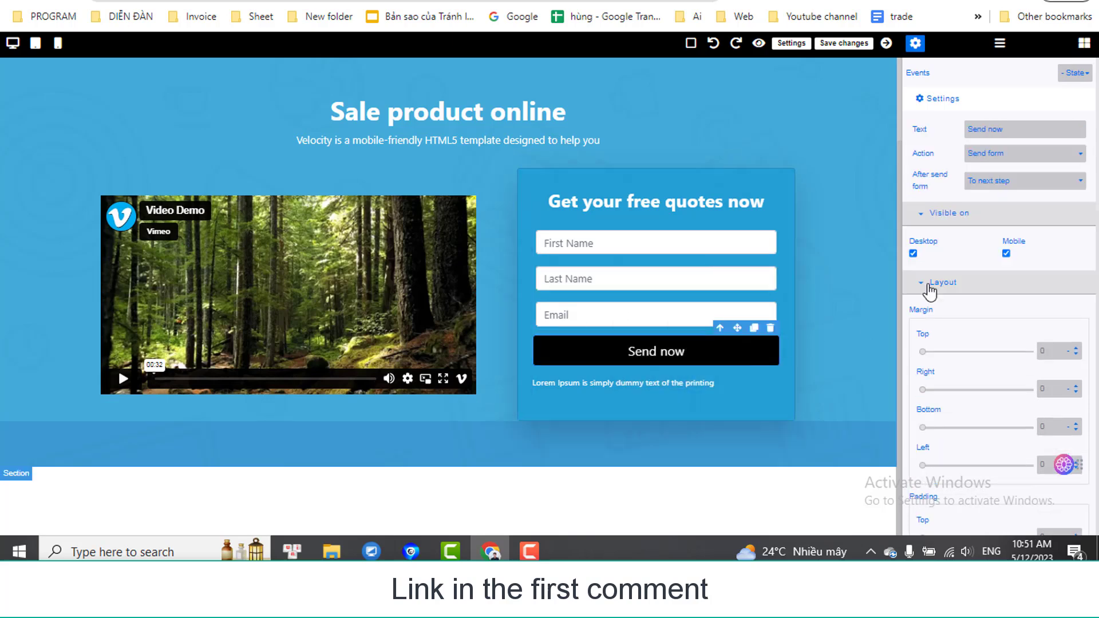
{"action": "triple_click", "coordinate": [1002, 131]}
{"action": "left_click", "coordinate": [1008, 128]}
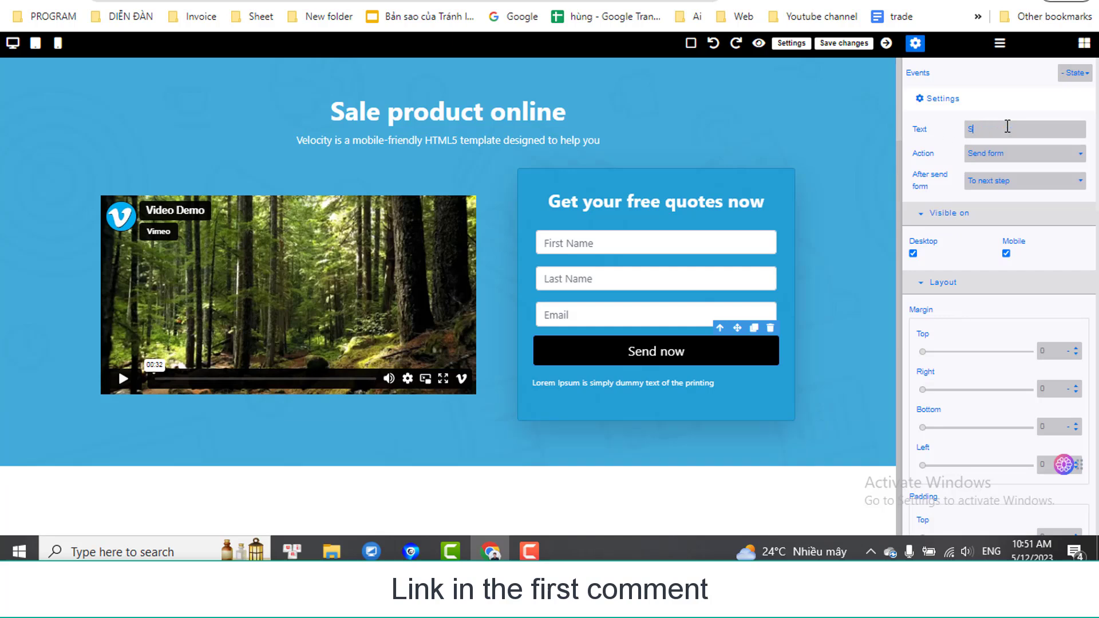
{"action": "key", "text": "BackSpace"}
{"action": "key", "text": "BackSpace"}
{"action": "type", "text": "Getit"}
{"action": "left_click", "coordinate": [961, 112]}
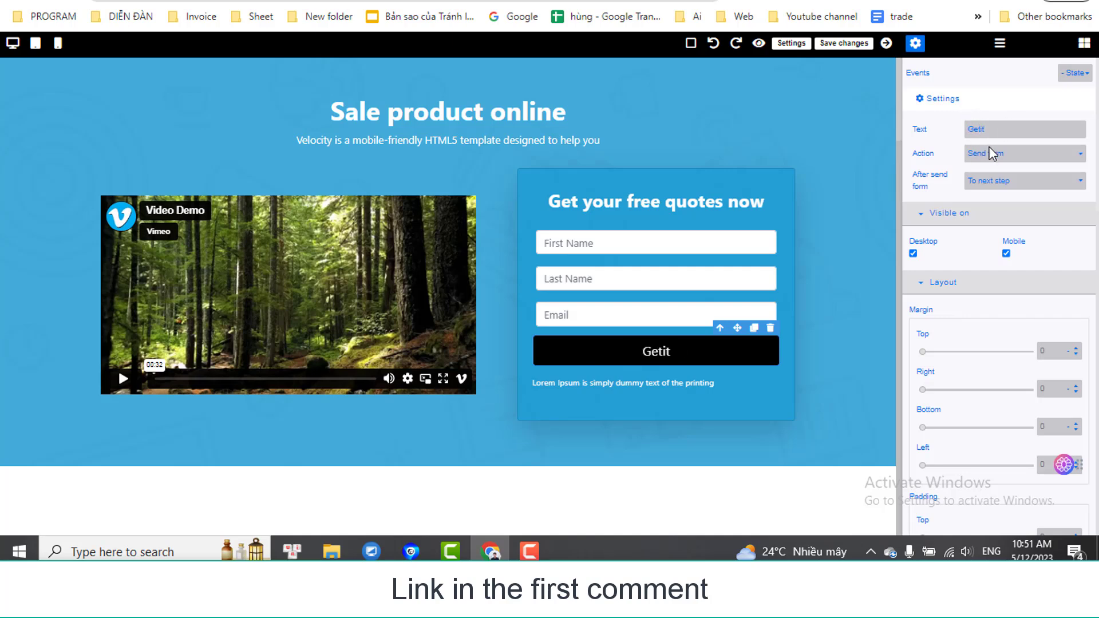
Step: Check the submit button's action and after-send options, keeping "Send form" and "To next step"
{"action": "left_click", "coordinate": [1006, 155]}
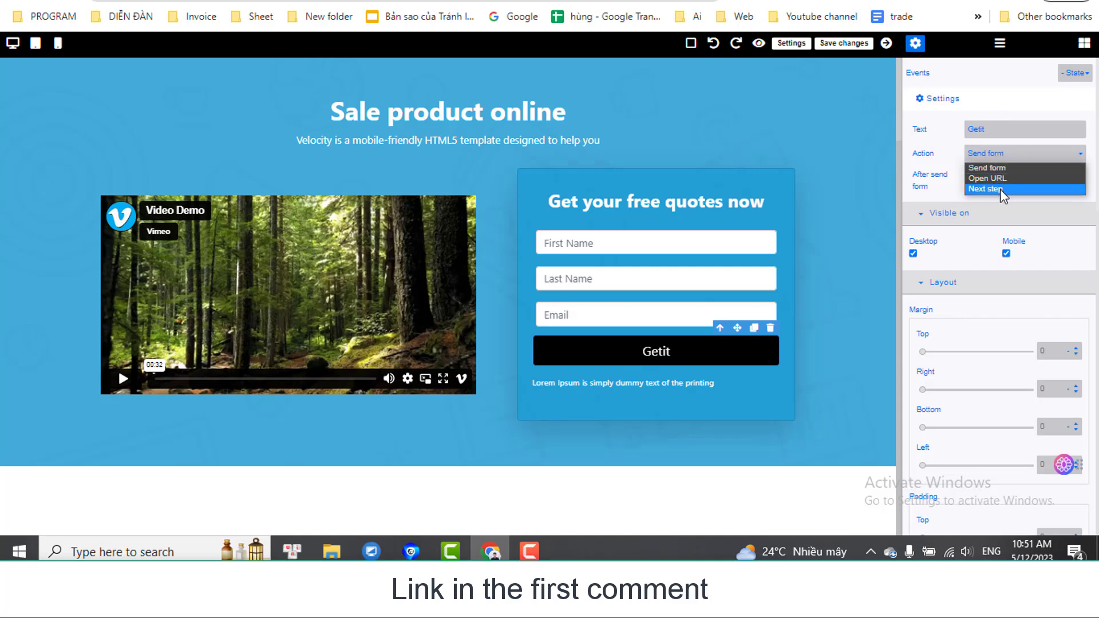
{"action": "left_click", "coordinate": [946, 193]}
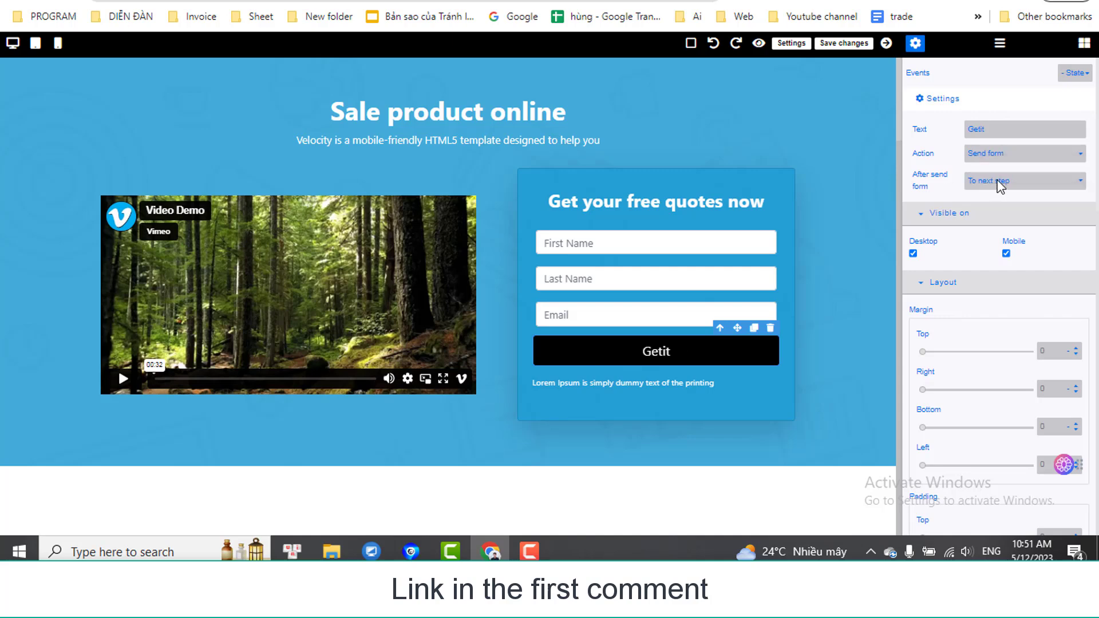
{"action": "left_click", "coordinate": [998, 182]}
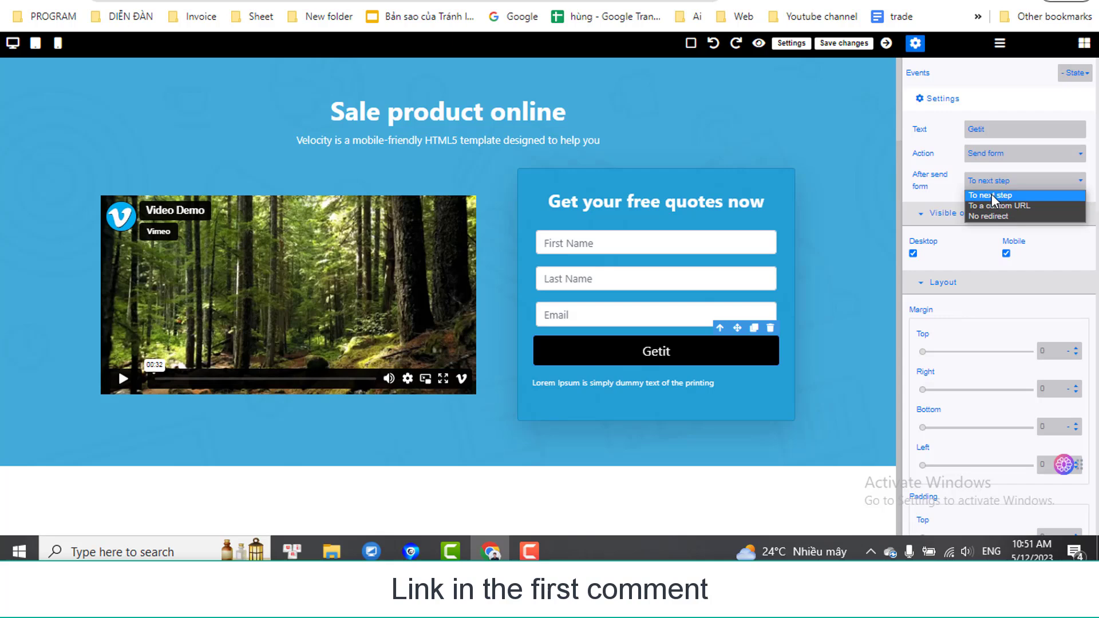
{"action": "left_click", "coordinate": [943, 197]}
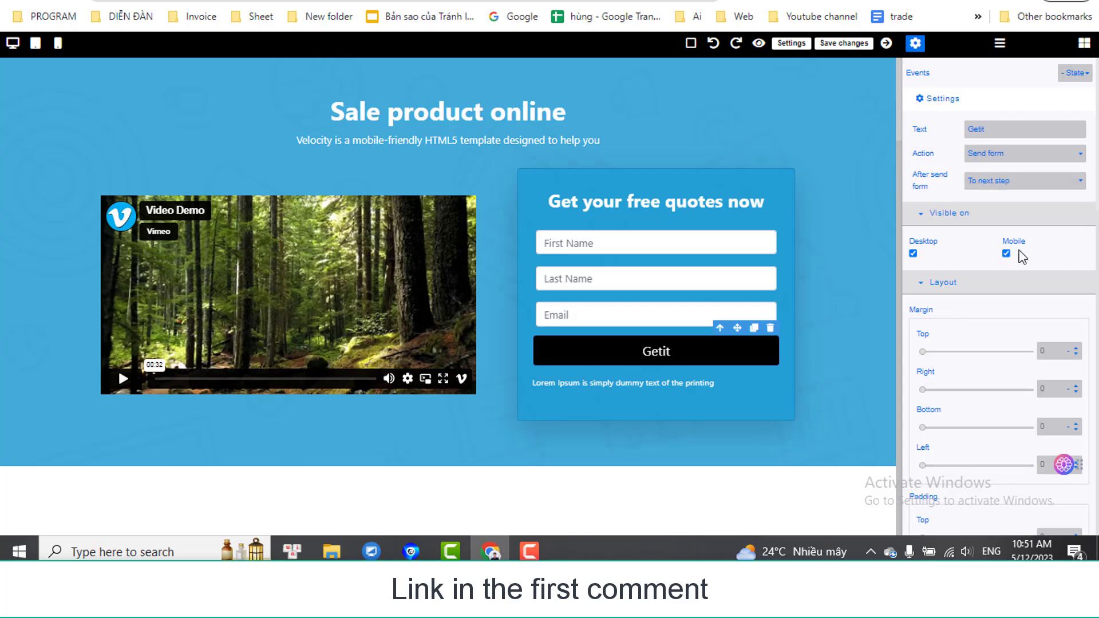
Step: Examine the page's font, favicon, SEO, social, and header and footer settings
{"action": "left_click", "coordinate": [791, 46]}
{"action": "left_click", "coordinate": [791, 44]}
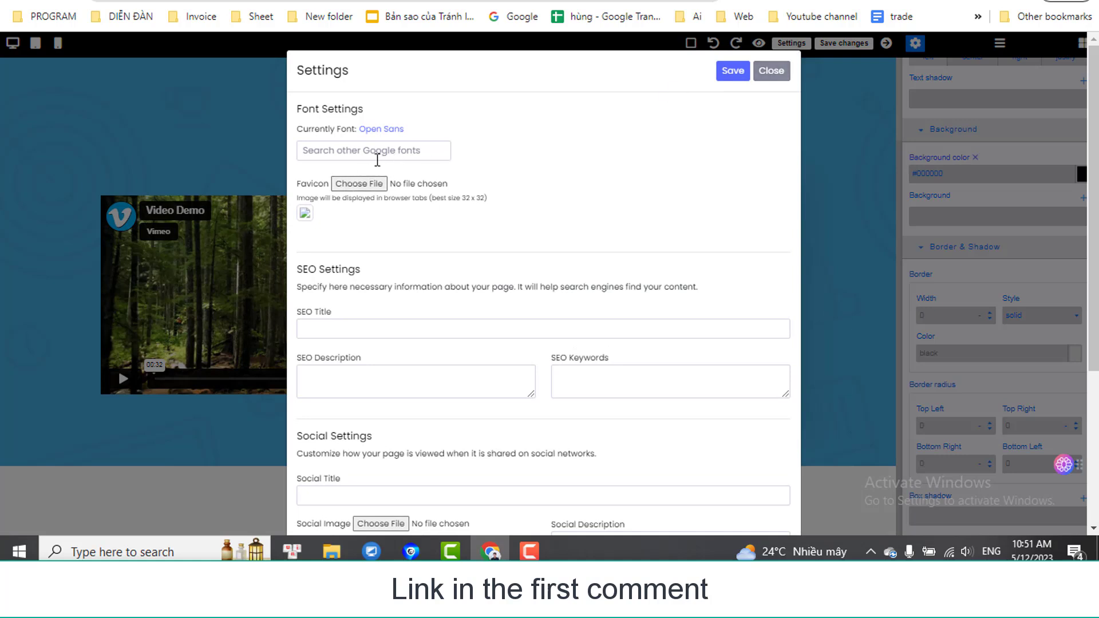
{"action": "scroll", "coordinate": [452, 180], "scroll_direction": "down", "scroll_amount": 2}
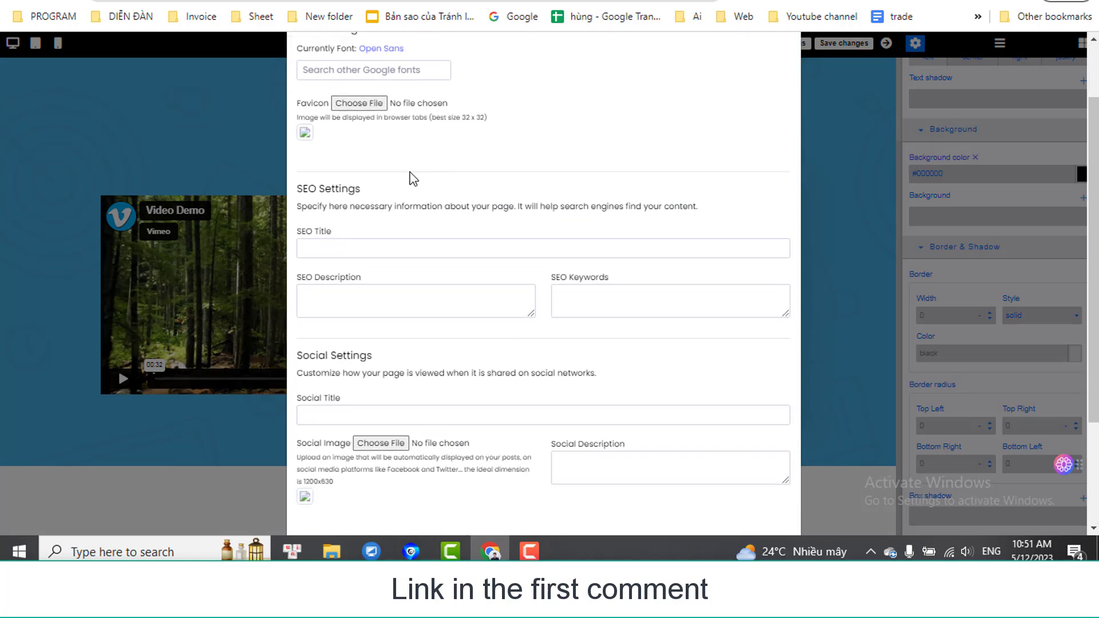
{"action": "scroll", "coordinate": [409, 180], "scroll_direction": "up", "scroll_amount": 2}
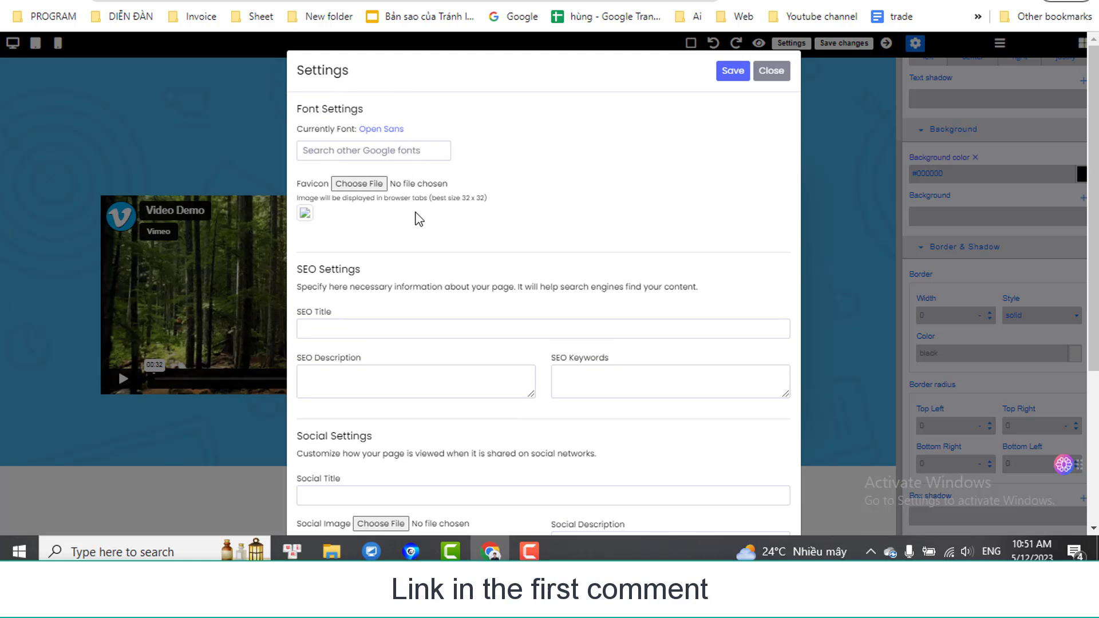
{"action": "left_click", "coordinate": [348, 325]}
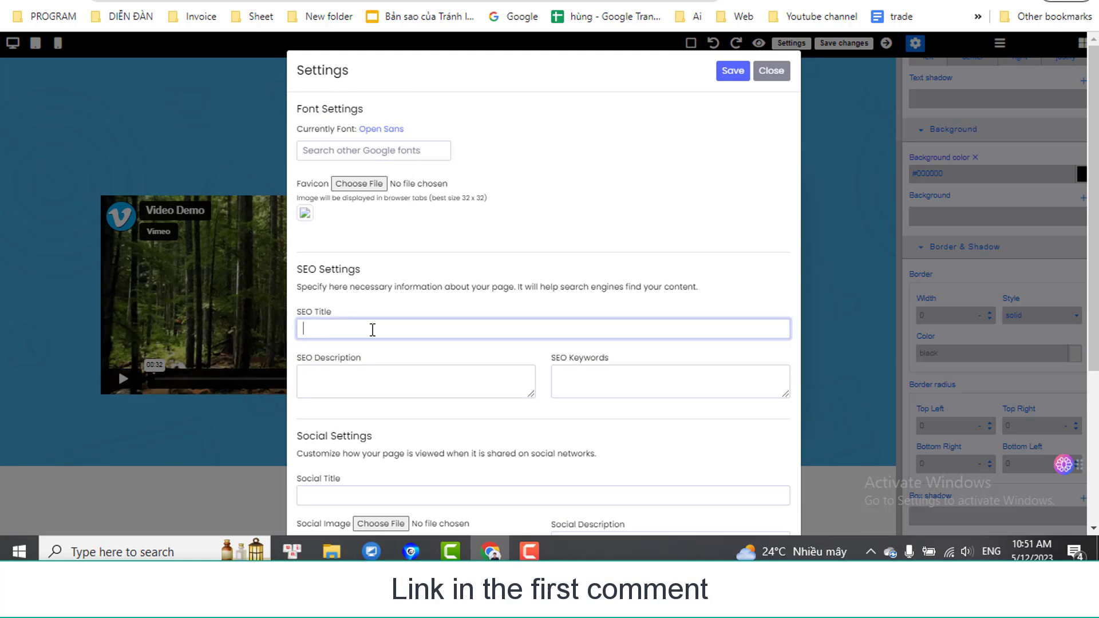
{"action": "scroll", "coordinate": [446, 339], "scroll_direction": "down", "scroll_amount": 2}
{"action": "scroll", "coordinate": [384, 306], "scroll_direction": "down", "scroll_amount": 2}
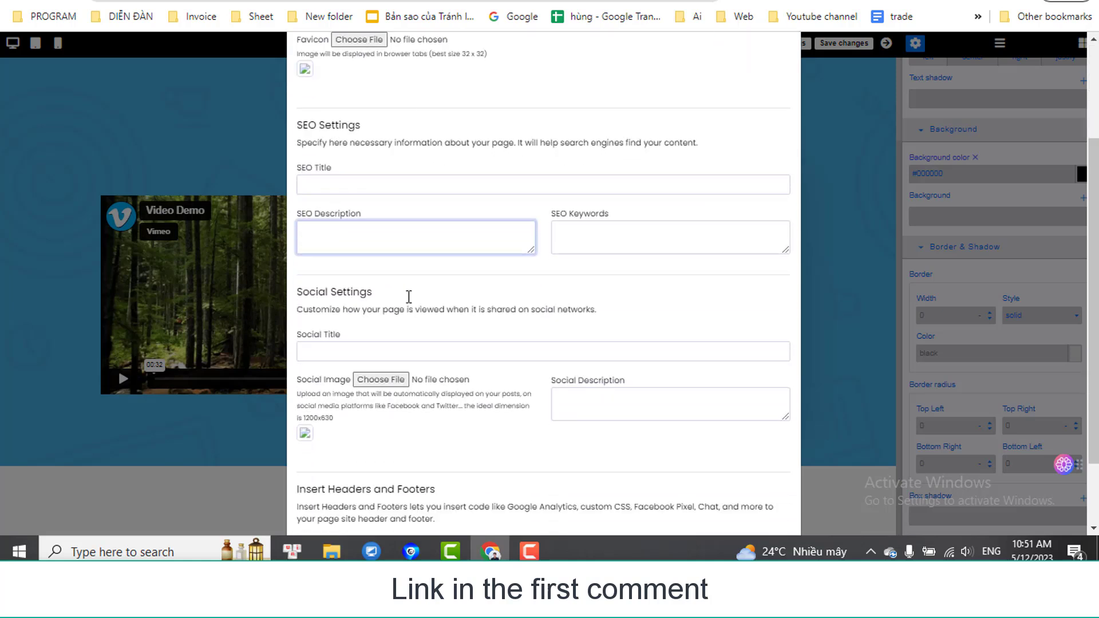
{"action": "left_click", "coordinate": [609, 224]}
{"action": "scroll", "coordinate": [608, 224], "scroll_direction": "down", "scroll_amount": 2}
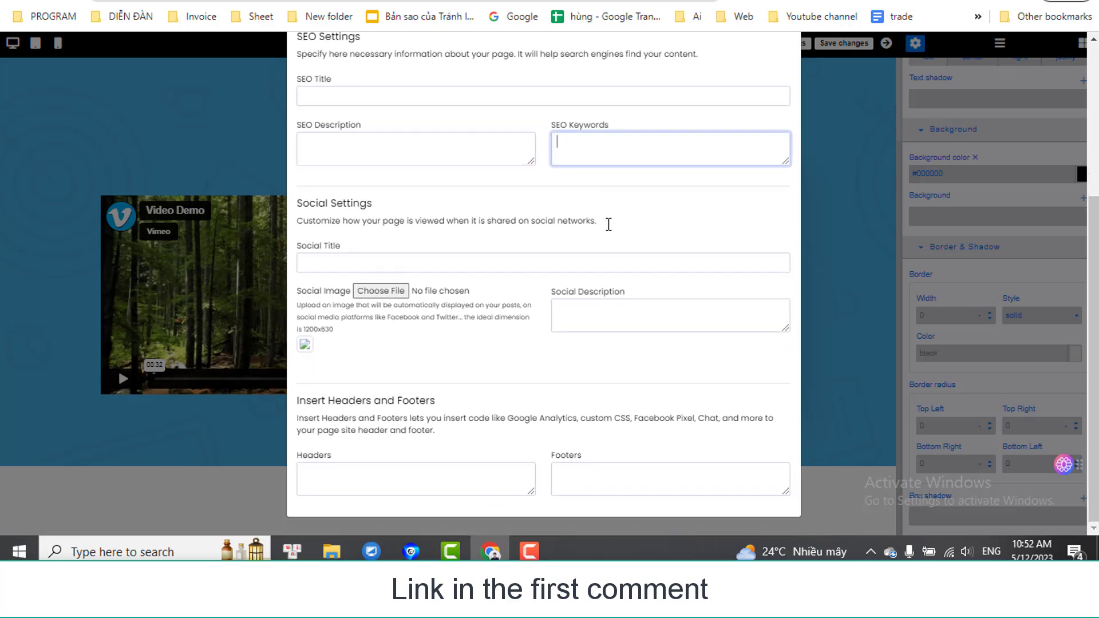
{"action": "left_click", "coordinate": [405, 258]}
{"action": "scroll", "coordinate": [768, 193], "scroll_direction": "up", "scroll_amount": 6}
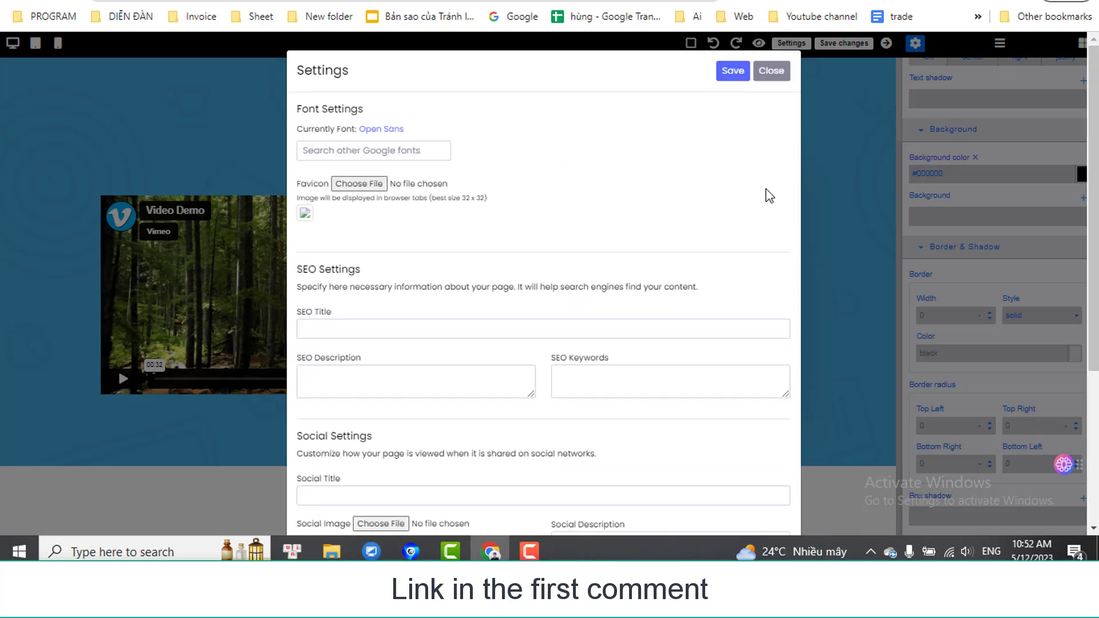
Step: Save the page settings and the page changes, and return to the funnel's step configuration
{"action": "left_click", "coordinate": [735, 80]}
{"action": "left_click", "coordinate": [784, 72]}
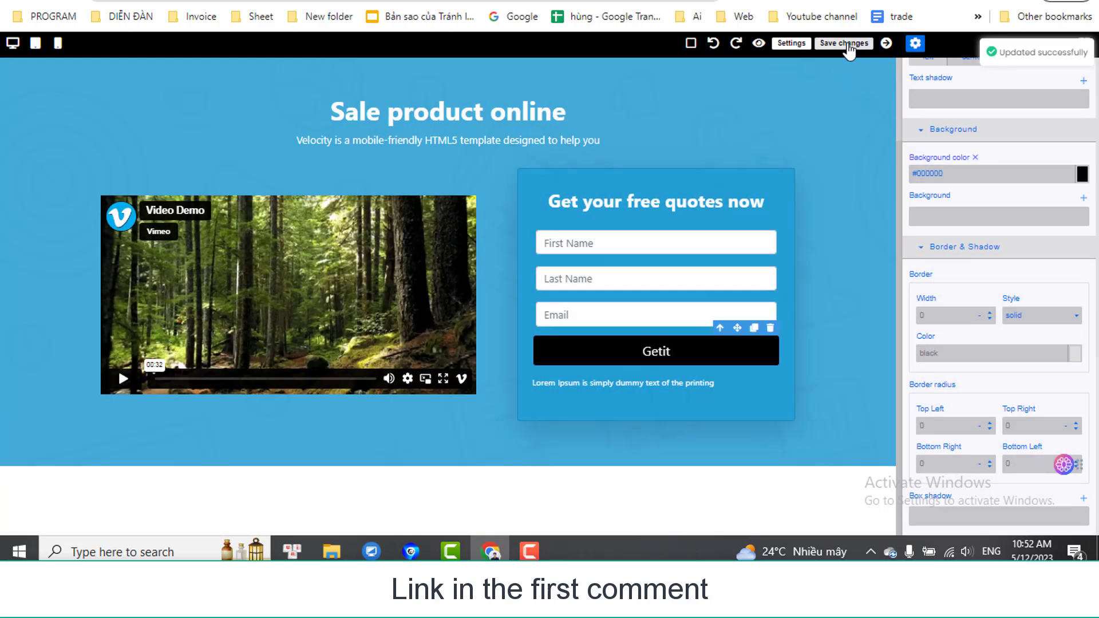
{"action": "left_click", "coordinate": [849, 51]}
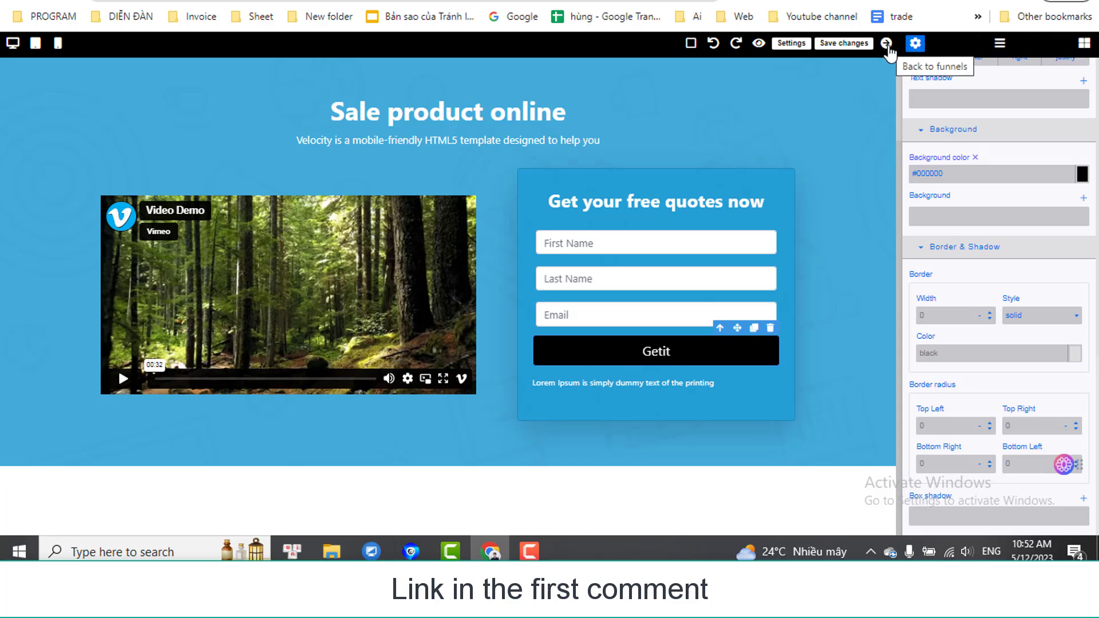
{"action": "left_click", "coordinate": [888, 46]}
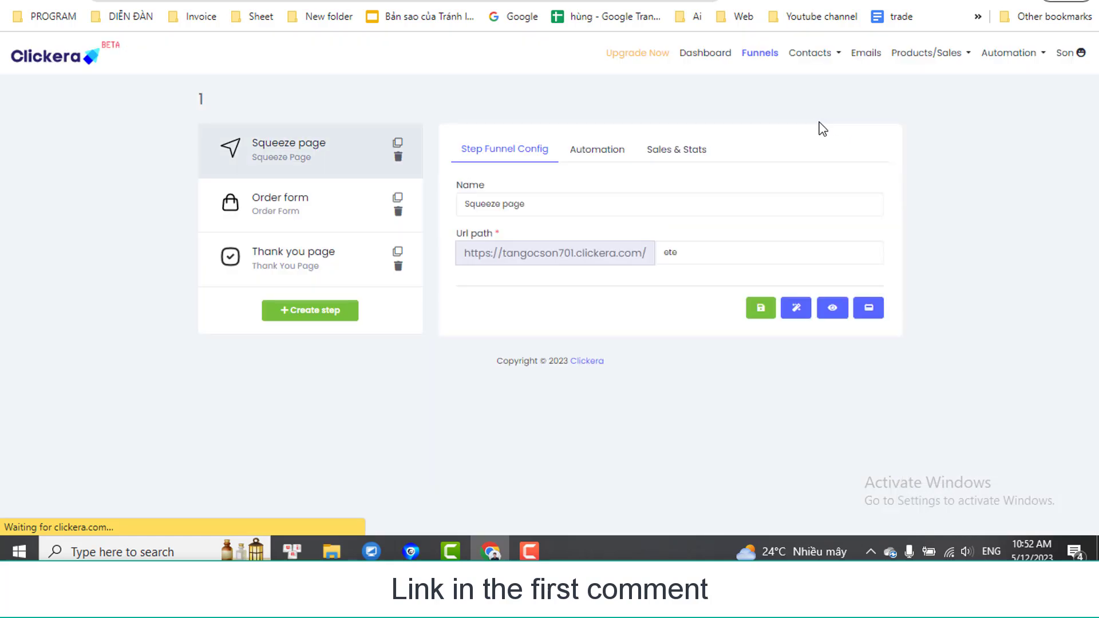
Step: Look at the templates offered for the Order form step and check the Thank you page step
{"action": "left_click", "coordinate": [301, 207]}
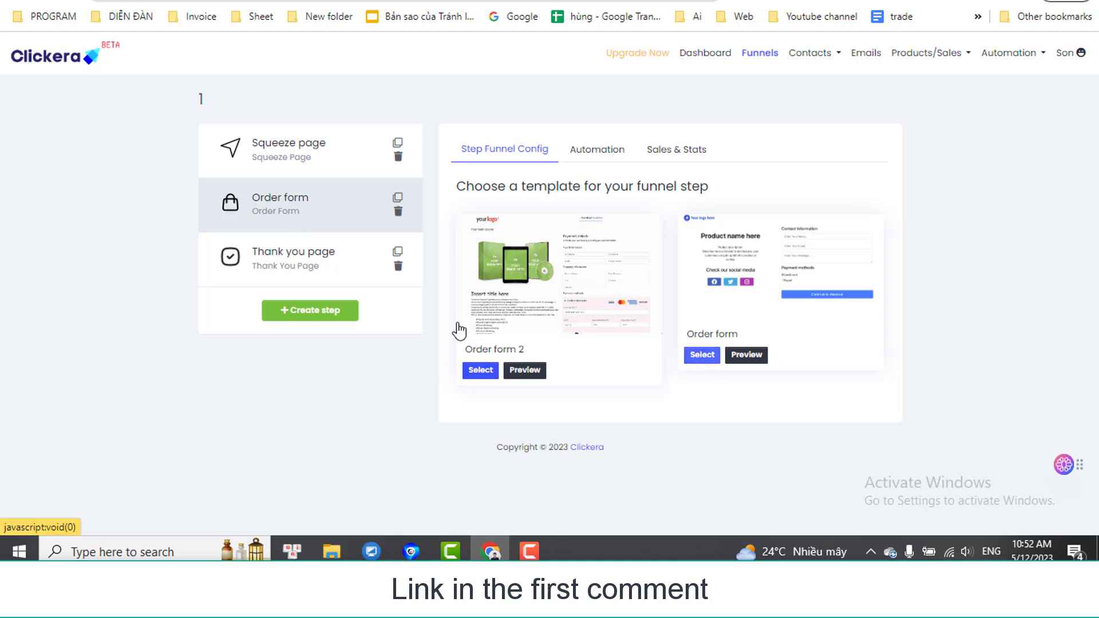
{"action": "left_click", "coordinate": [262, 260]}
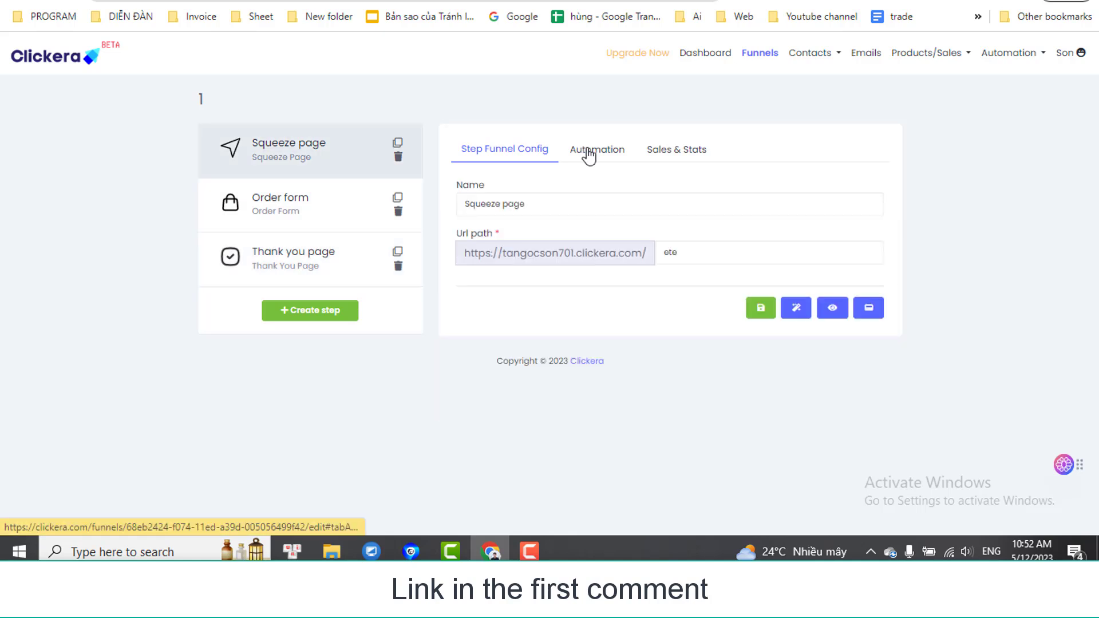
Step: Start an automation rule named "1" for the Squeeze page, check its trigger types, and close the form without saving
{"action": "left_click", "coordinate": [597, 152]}
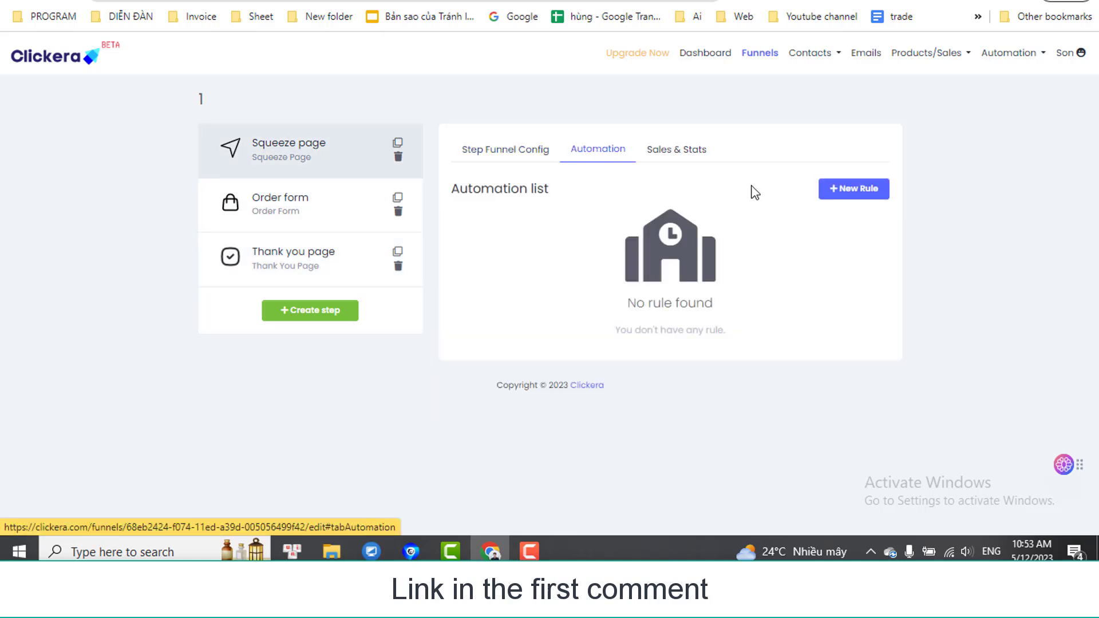
{"action": "left_click", "coordinate": [858, 195]}
{"action": "left_click", "coordinate": [472, 133]}
{"action": "type", "text": "1"}
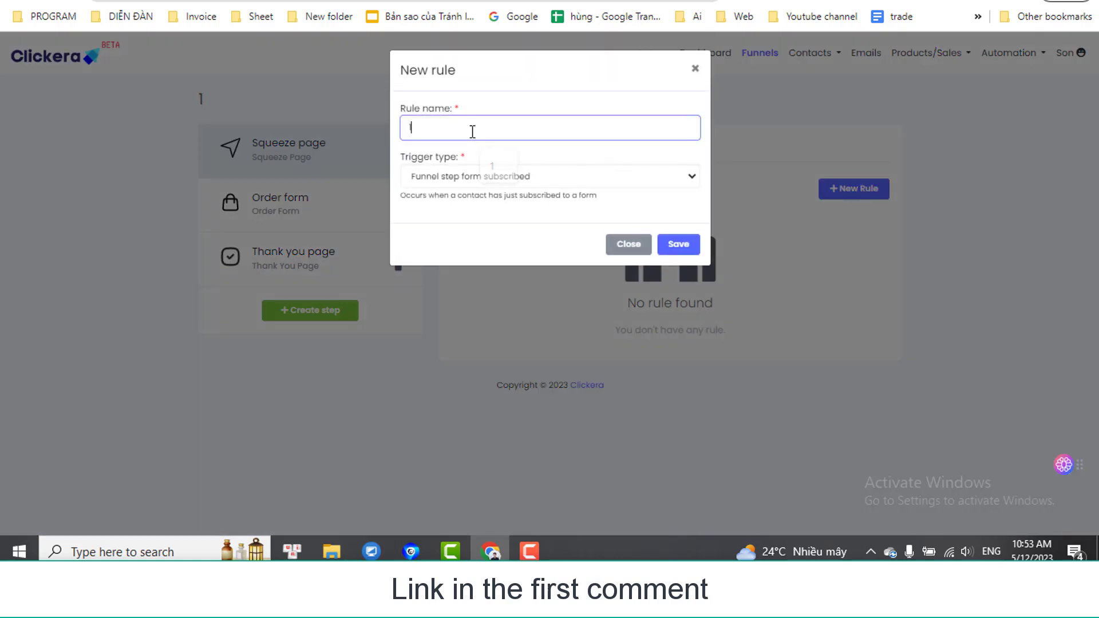
{"action": "left_click", "coordinate": [455, 176]}
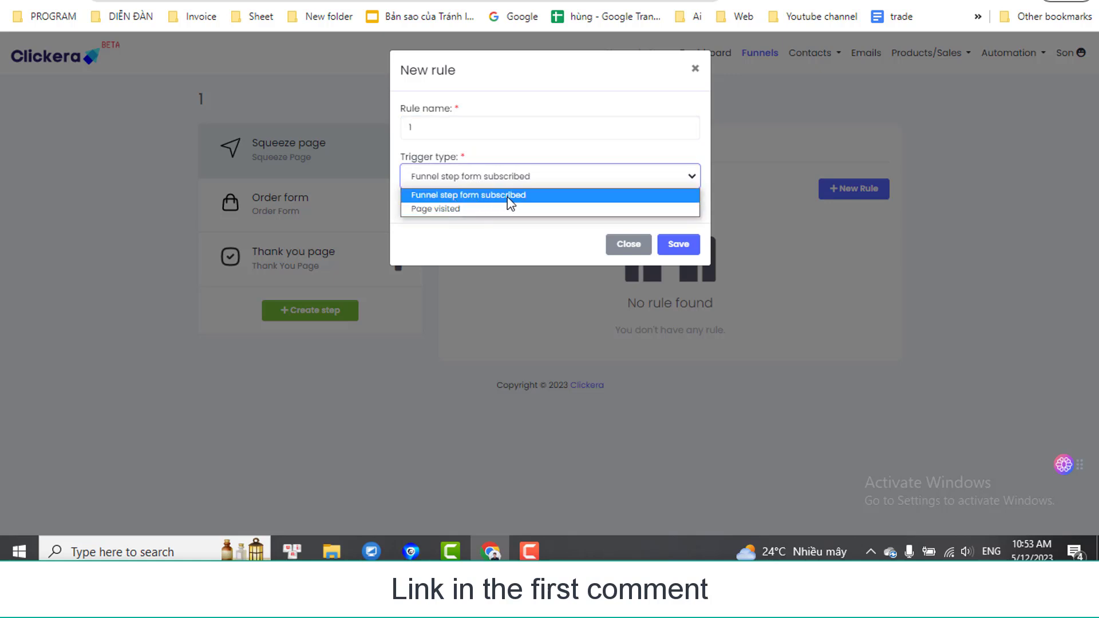
{"action": "left_click", "coordinate": [528, 238]}
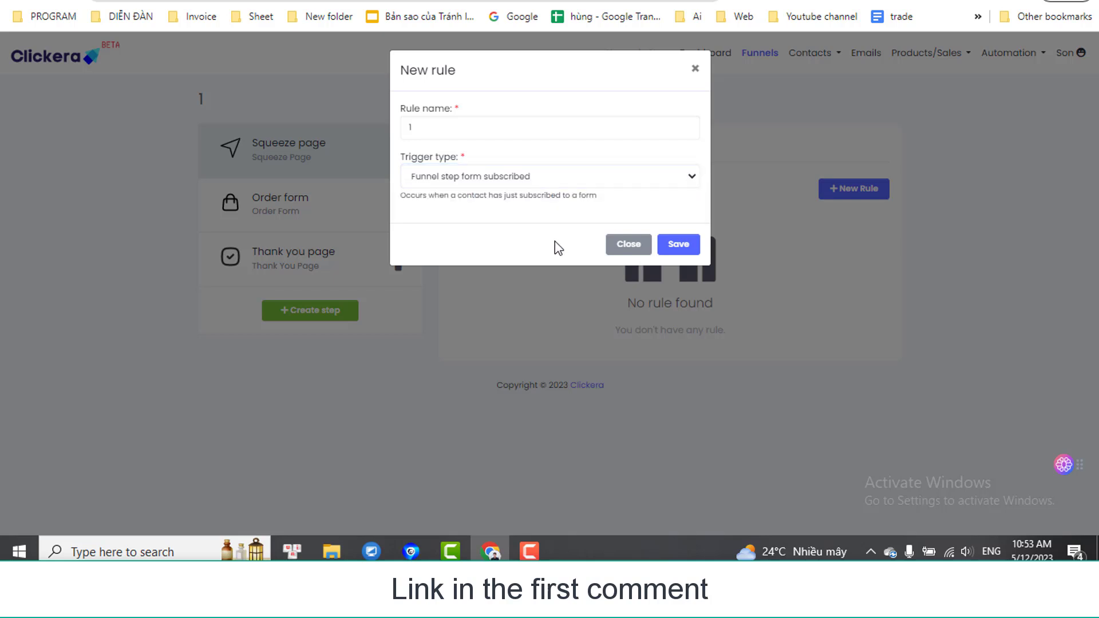
{"action": "left_click", "coordinate": [693, 70]}
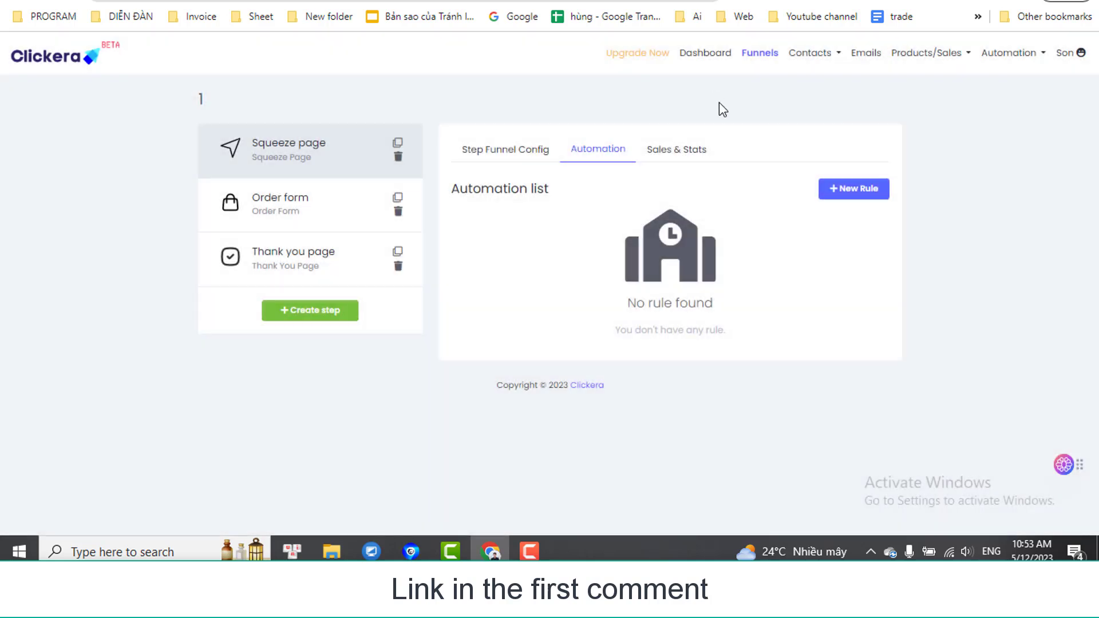
Step: Examine the funnel's sales and statistics, including pageviews, opt-ins, sales and leads
{"action": "left_click", "coordinate": [686, 157]}
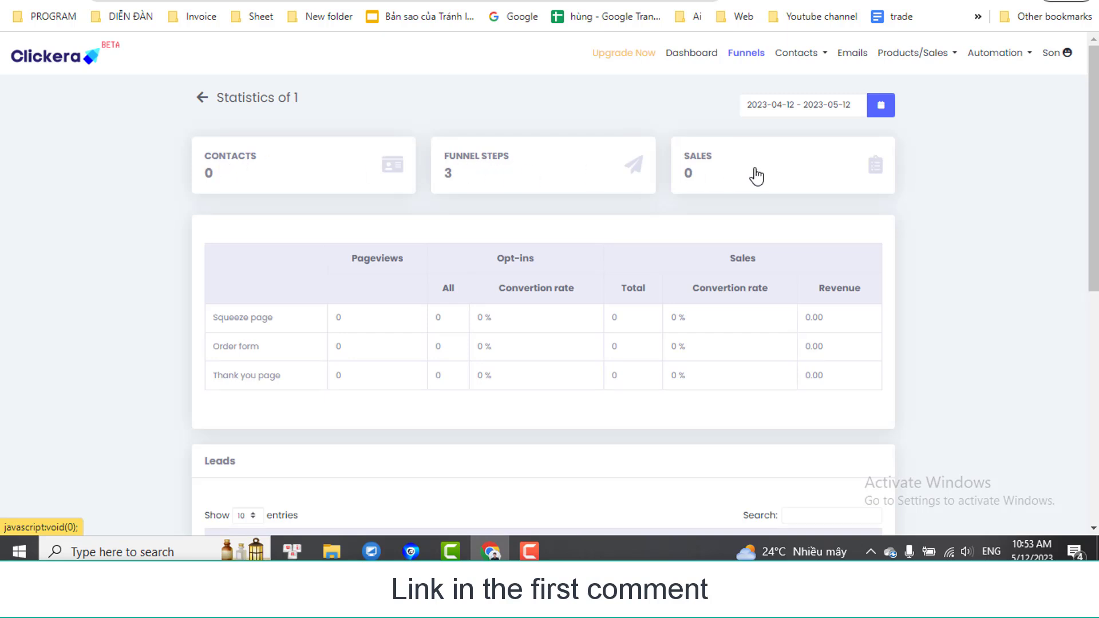
{"action": "left_click_drag", "start_coordinate": [203, 326], "coordinate": [716, 394]}
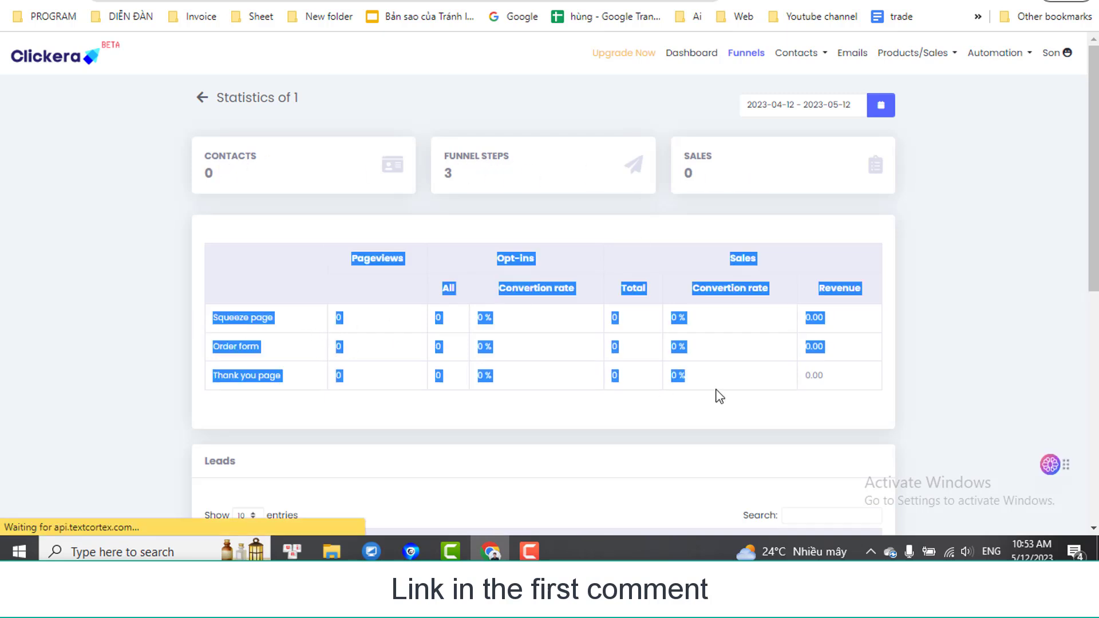
{"action": "scroll", "coordinate": [566, 359], "scroll_direction": "down", "scroll_amount": 1}
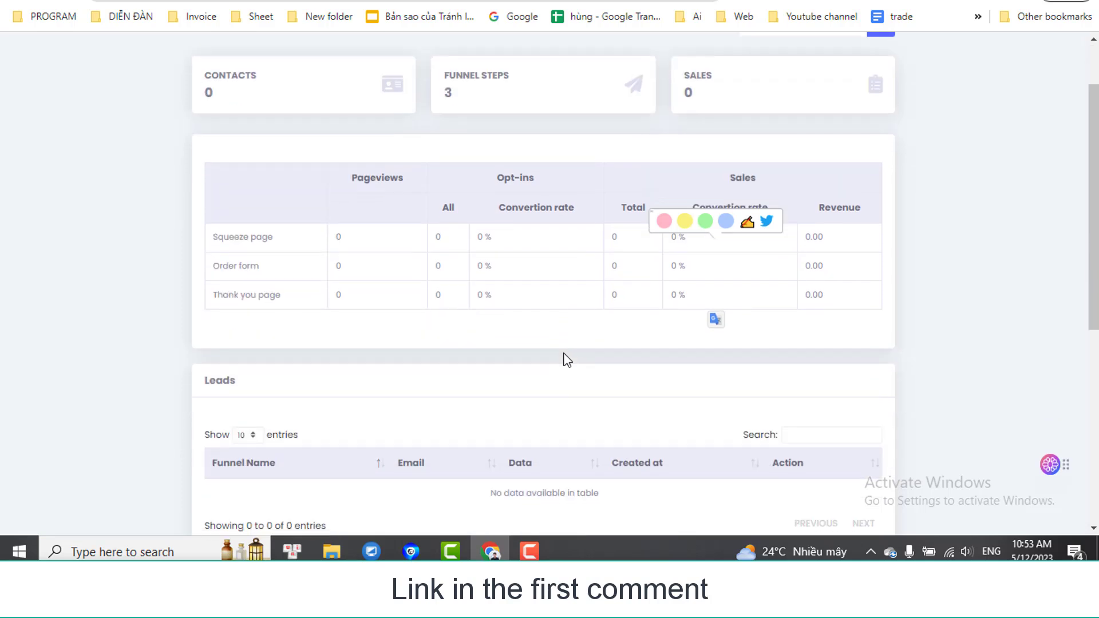
{"action": "scroll", "coordinate": [567, 359], "scroll_direction": "up", "scroll_amount": 2}
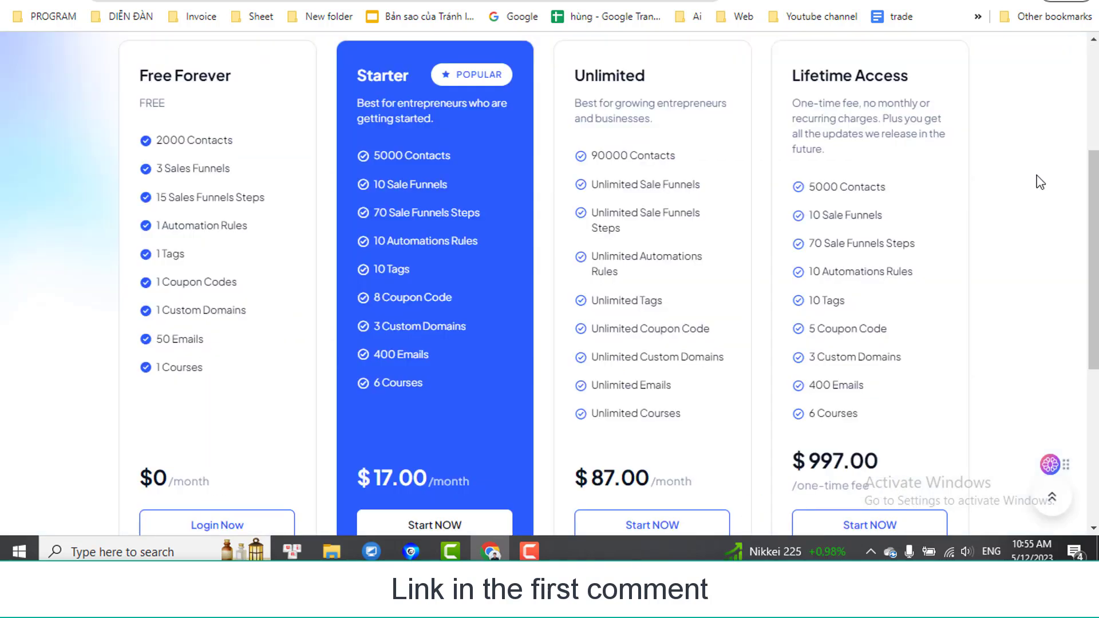